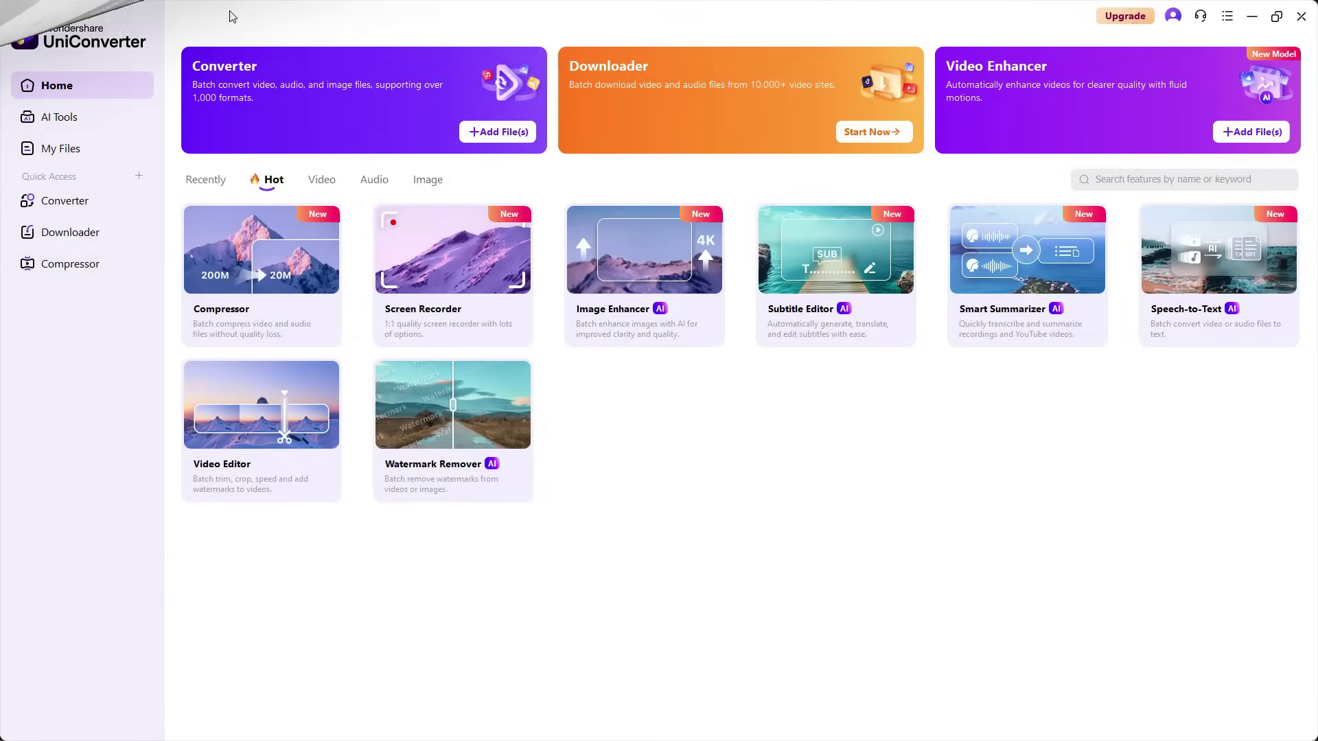
Step: Leave the browser and switch to the UniConverter desktop app's Home screen
{"action": "left_click", "coordinate": [205, 18]}
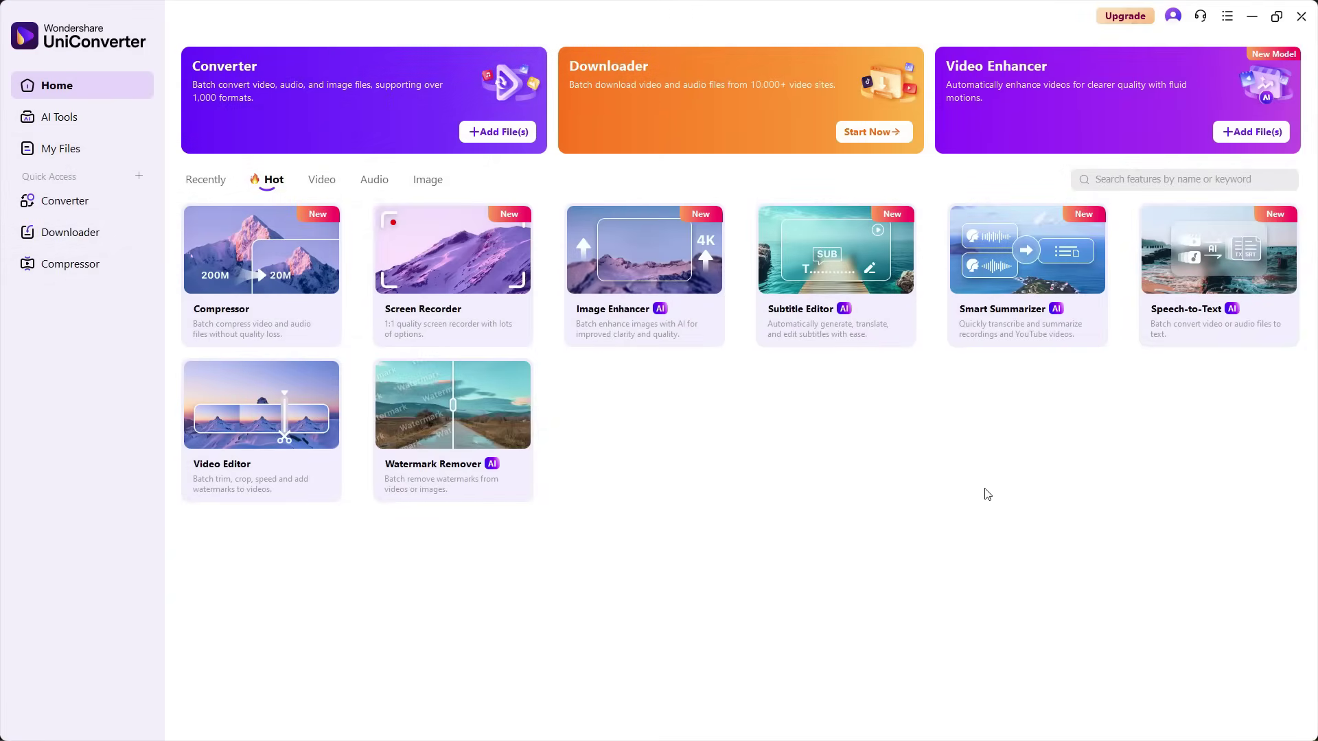
Step: Open the Video Enhancer from the Video tools and maximize its window
{"action": "left_click", "coordinate": [318, 181]}
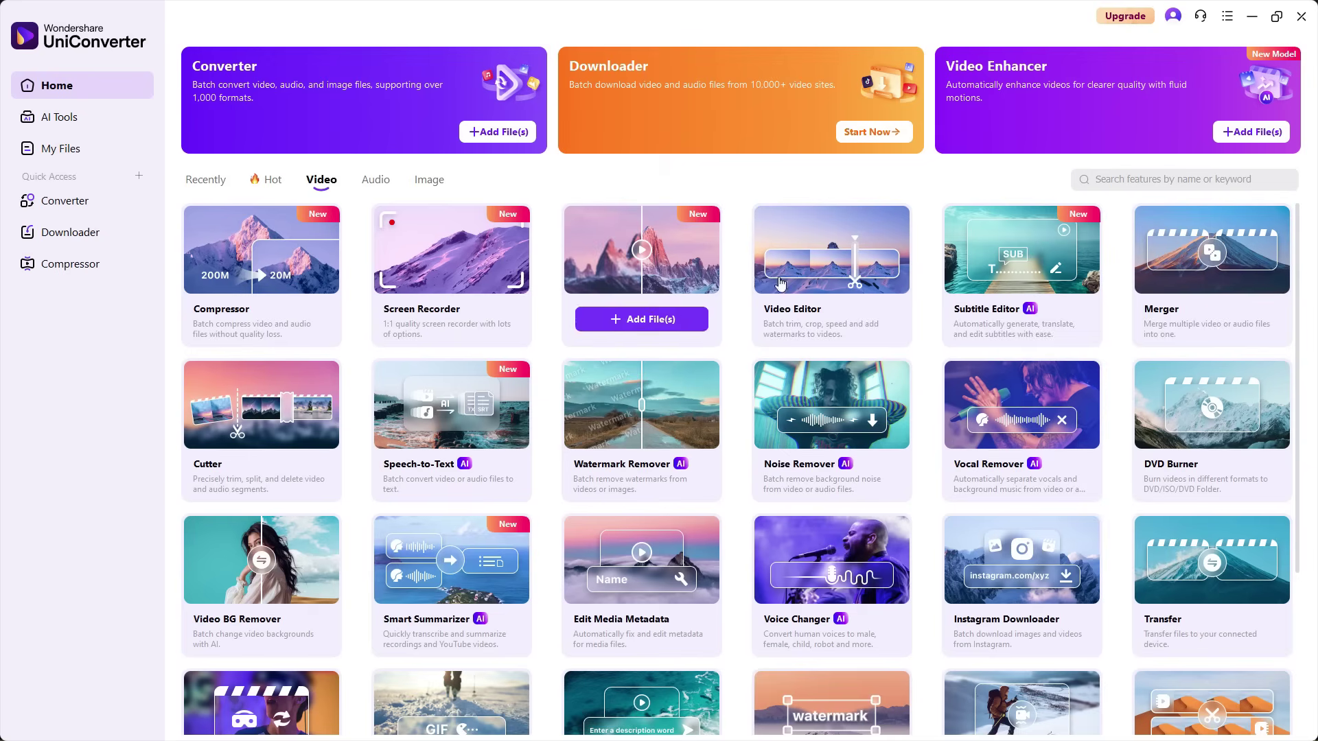
{"action": "scroll", "coordinate": [1299, 279], "scroll_direction": "down", "scroll_amount": 1}
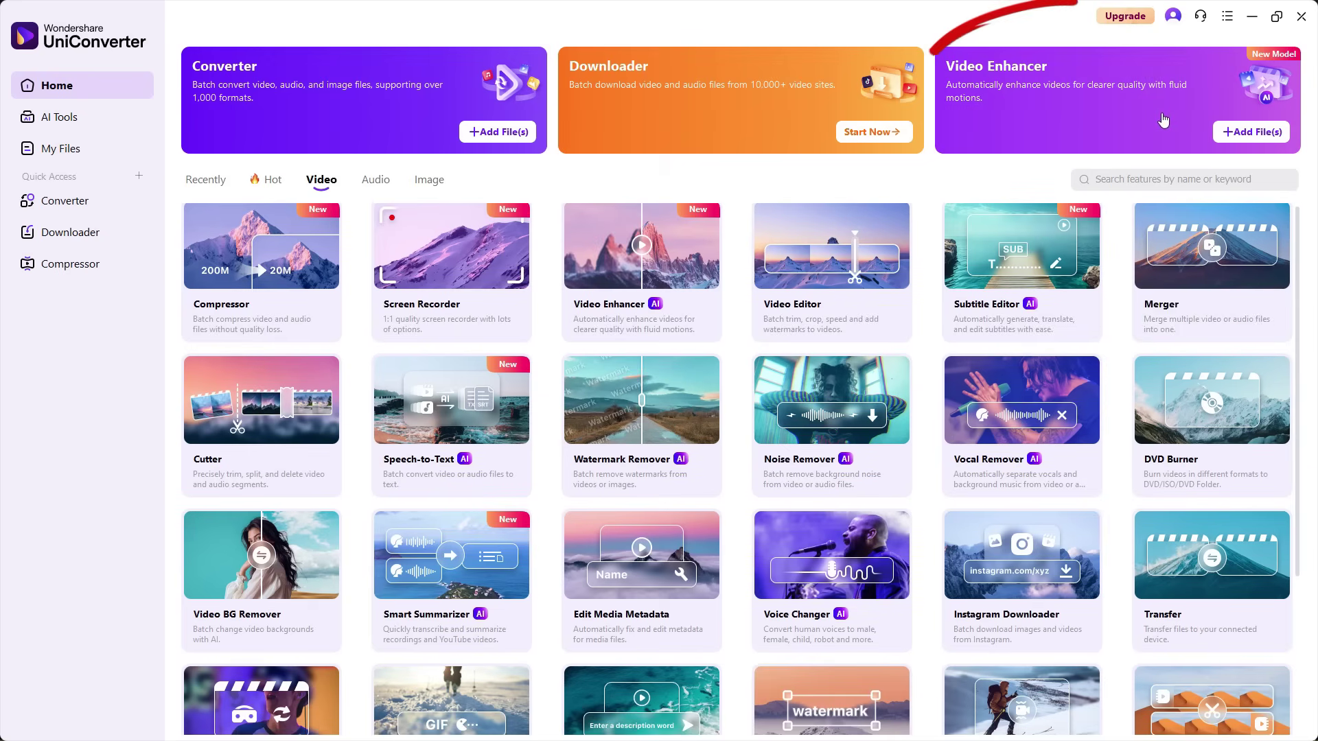
{"action": "left_click", "coordinate": [1086, 104]}
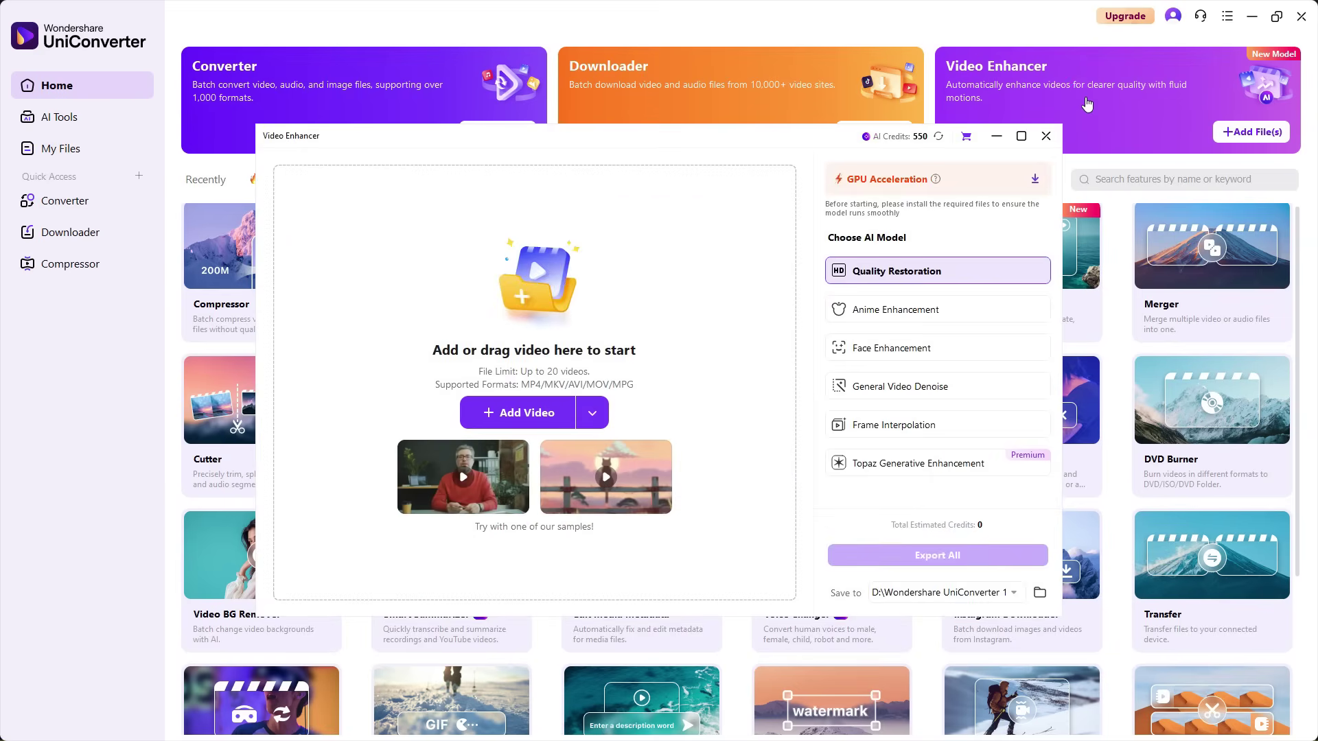
{"action": "left_click", "coordinate": [1021, 137]}
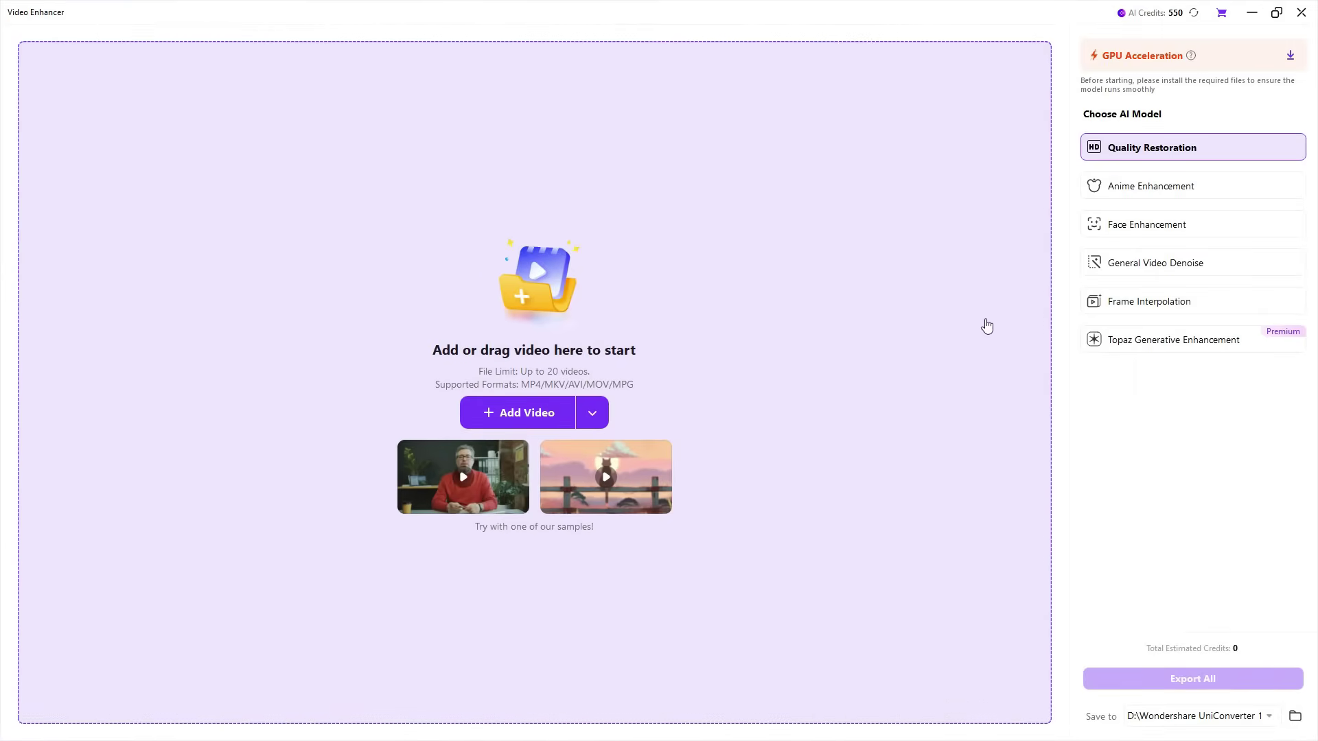
Step: Choose the Topaz Generative Enhancement model with 1080P output
{"action": "mouse_move", "coordinate": [1240, 152]}
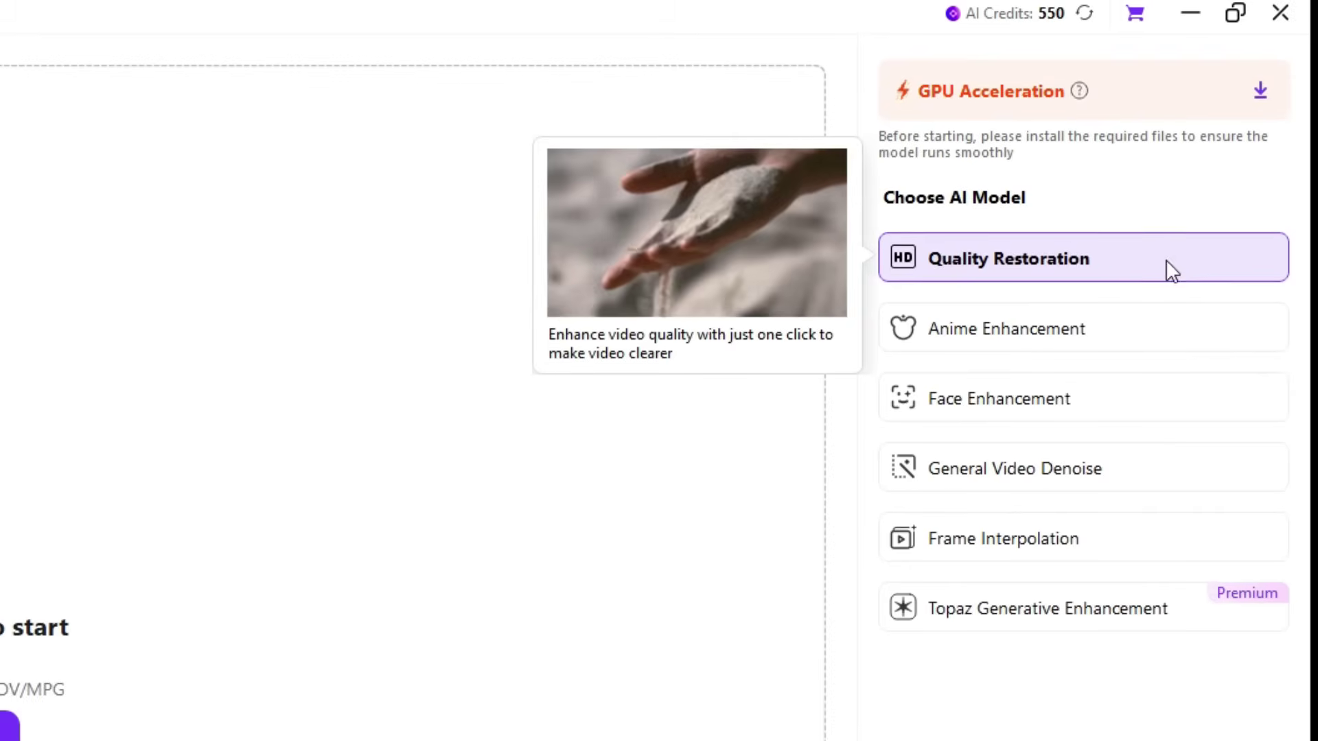
{"action": "mouse_move", "coordinate": [1174, 395]}
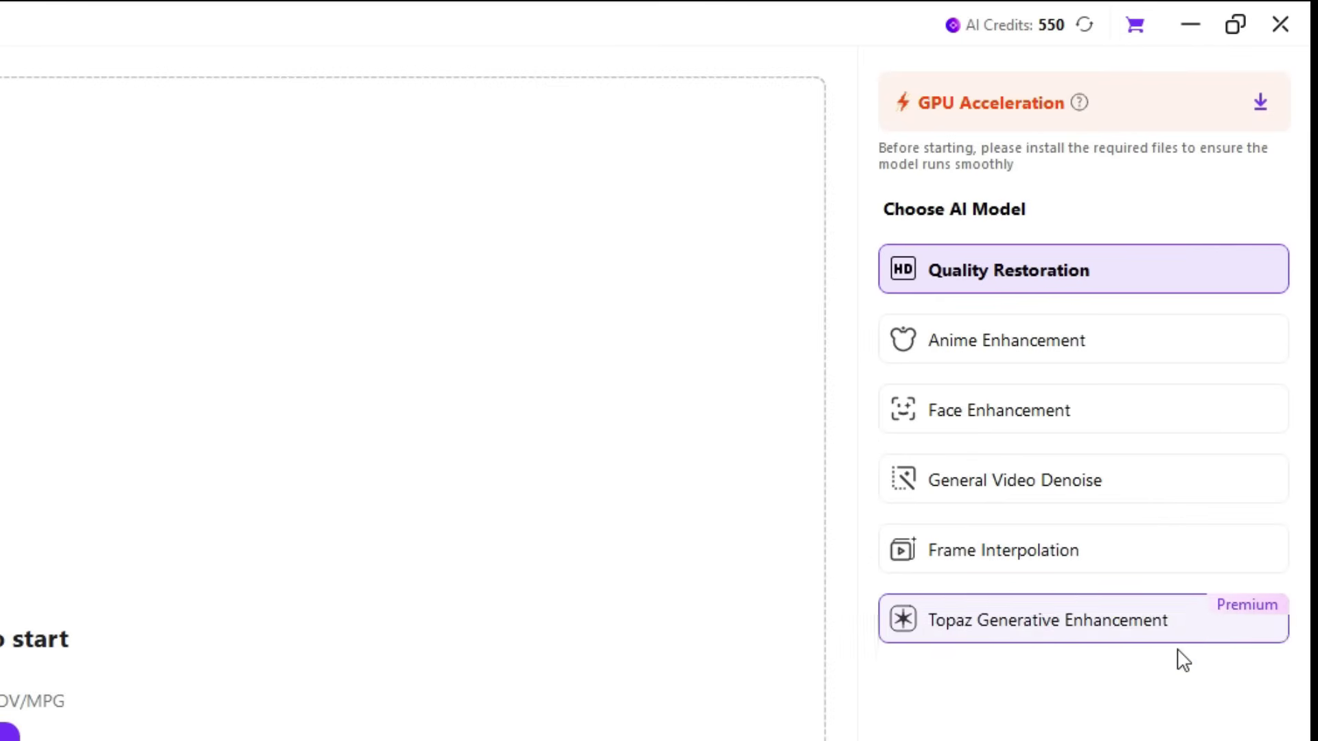
{"action": "mouse_move", "coordinate": [1152, 636]}
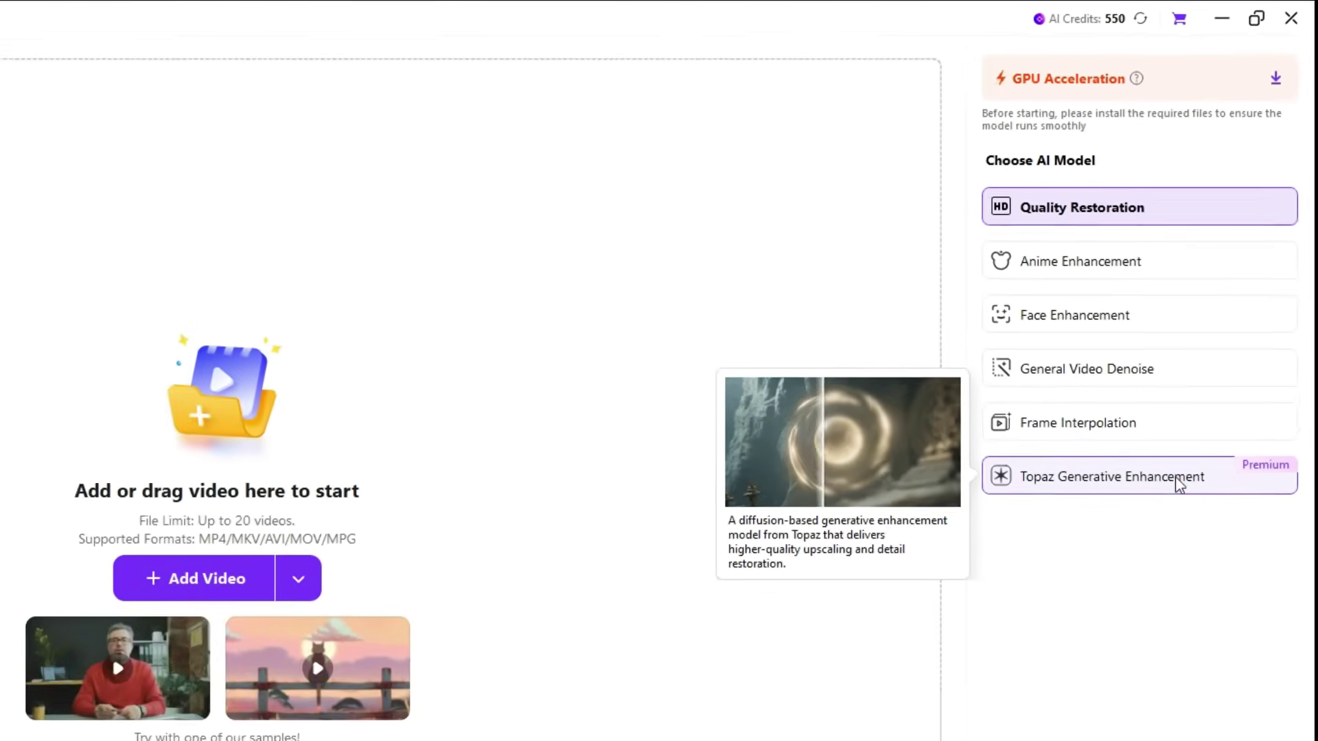
{"action": "left_click", "coordinate": [1132, 626]}
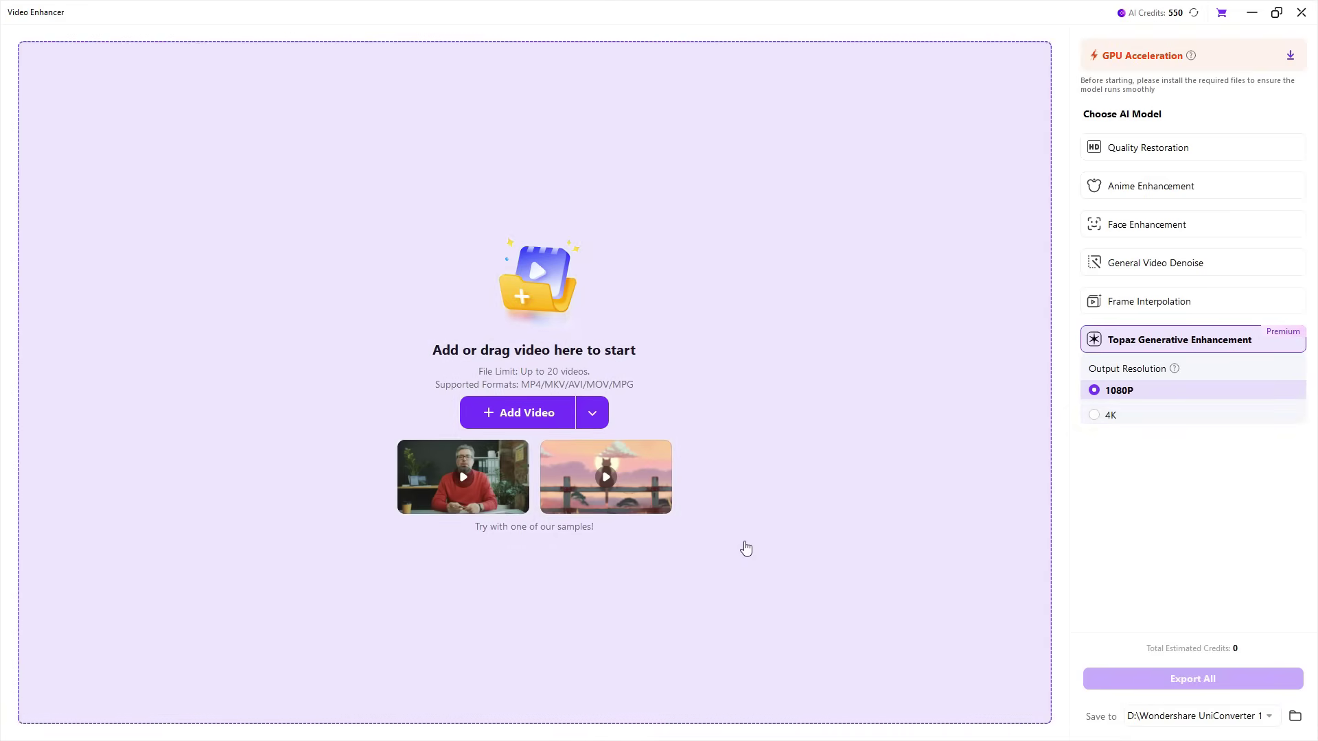
Step: Load and play the piano clip, export it enhanced to 1920x1080, and open the output folder
{"action": "left_click_drag", "start_coordinate": [577, 426], "coordinate": [578, 428]}
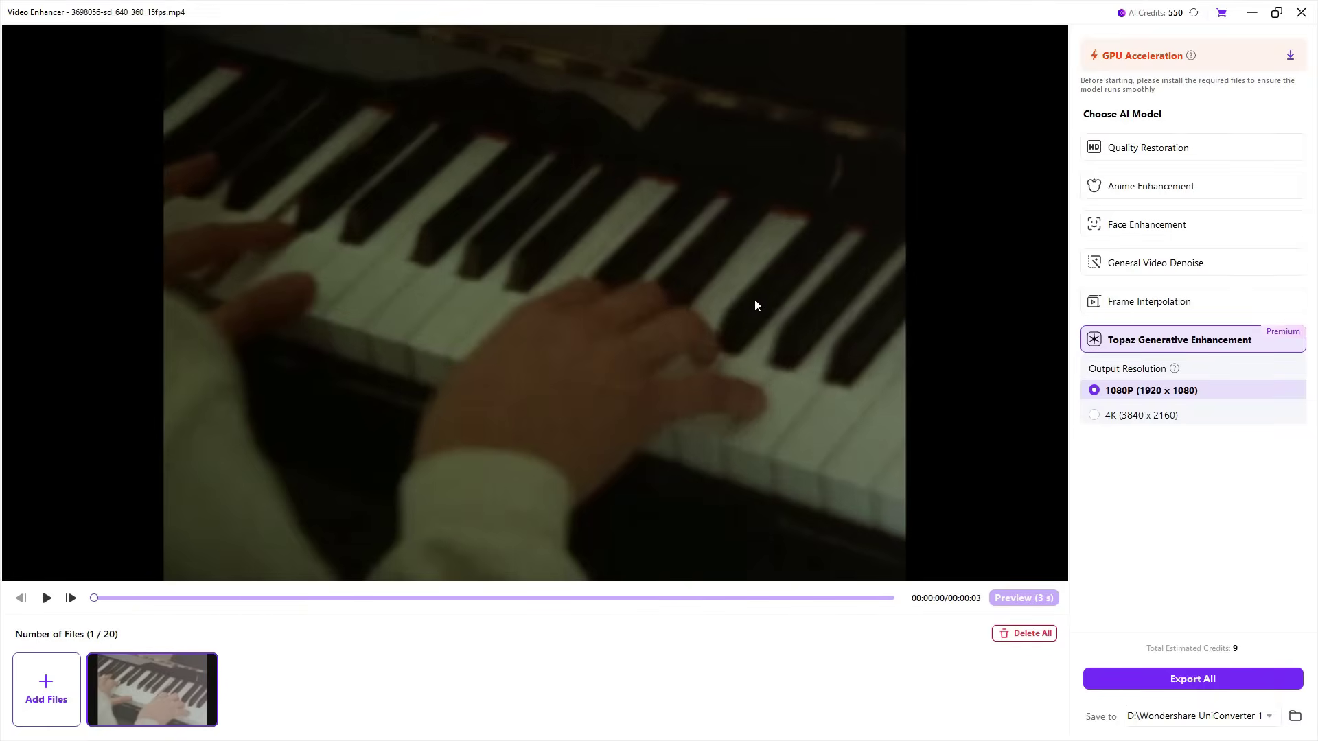
{"action": "left_click", "coordinate": [46, 598]}
{"action": "left_click", "coordinate": [1188, 679]}
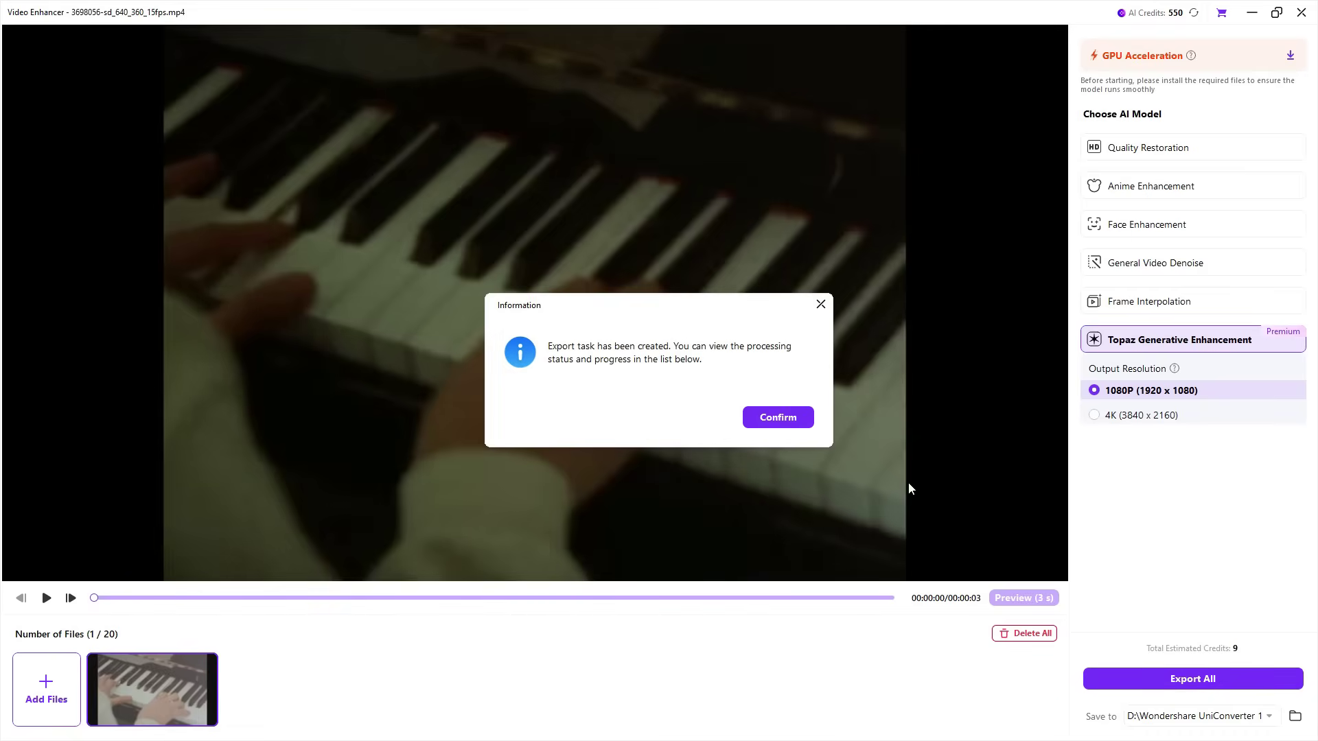
{"action": "left_click", "coordinate": [777, 418]}
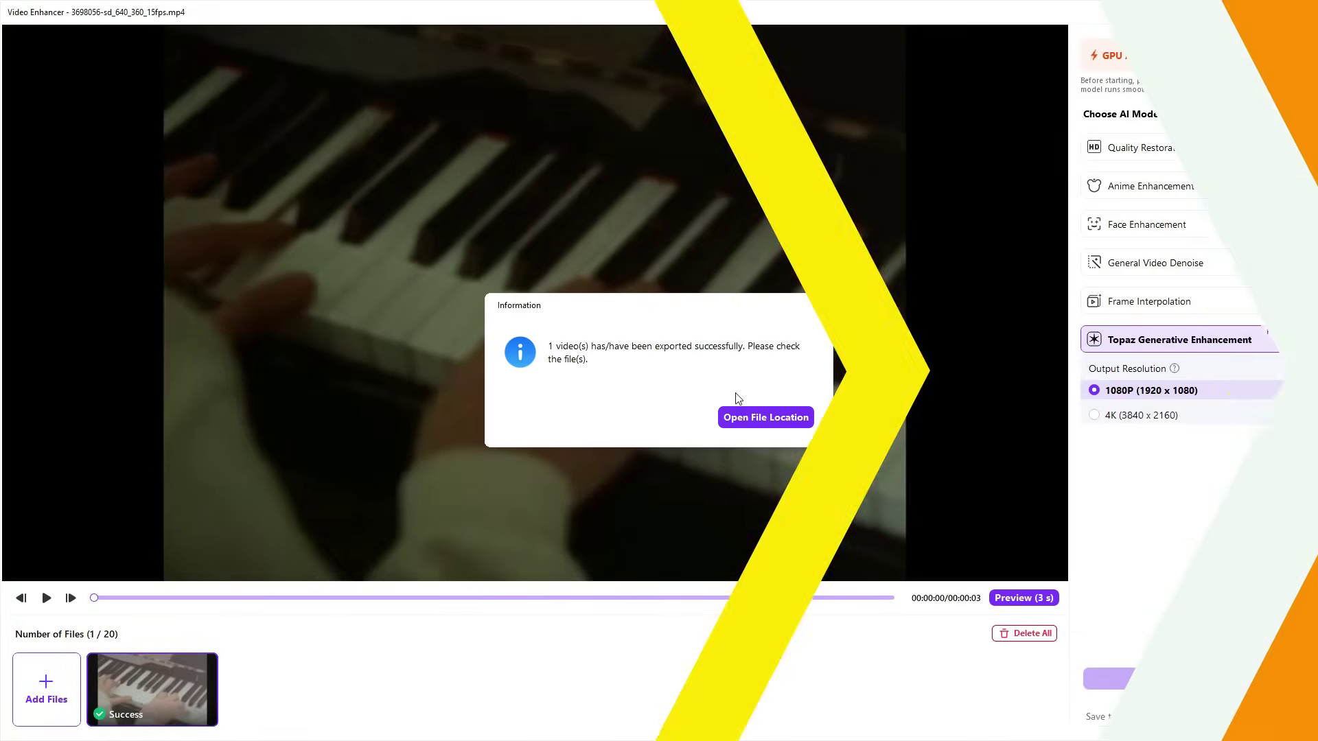
{"action": "left_click", "coordinate": [744, 412]}
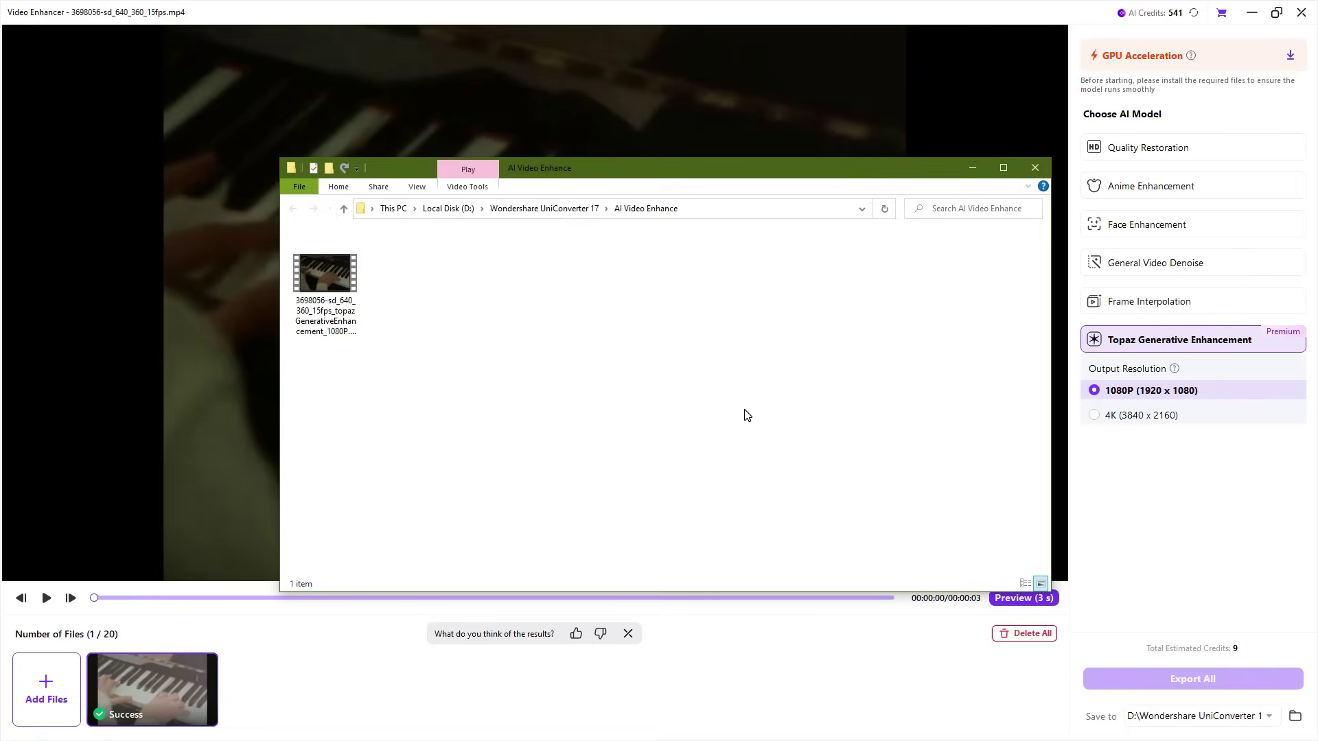
Step: Play the 1080P enhanced piano video beside the original in Windows Media Player, then close it
{"action": "double_click", "coordinate": [346, 284]}
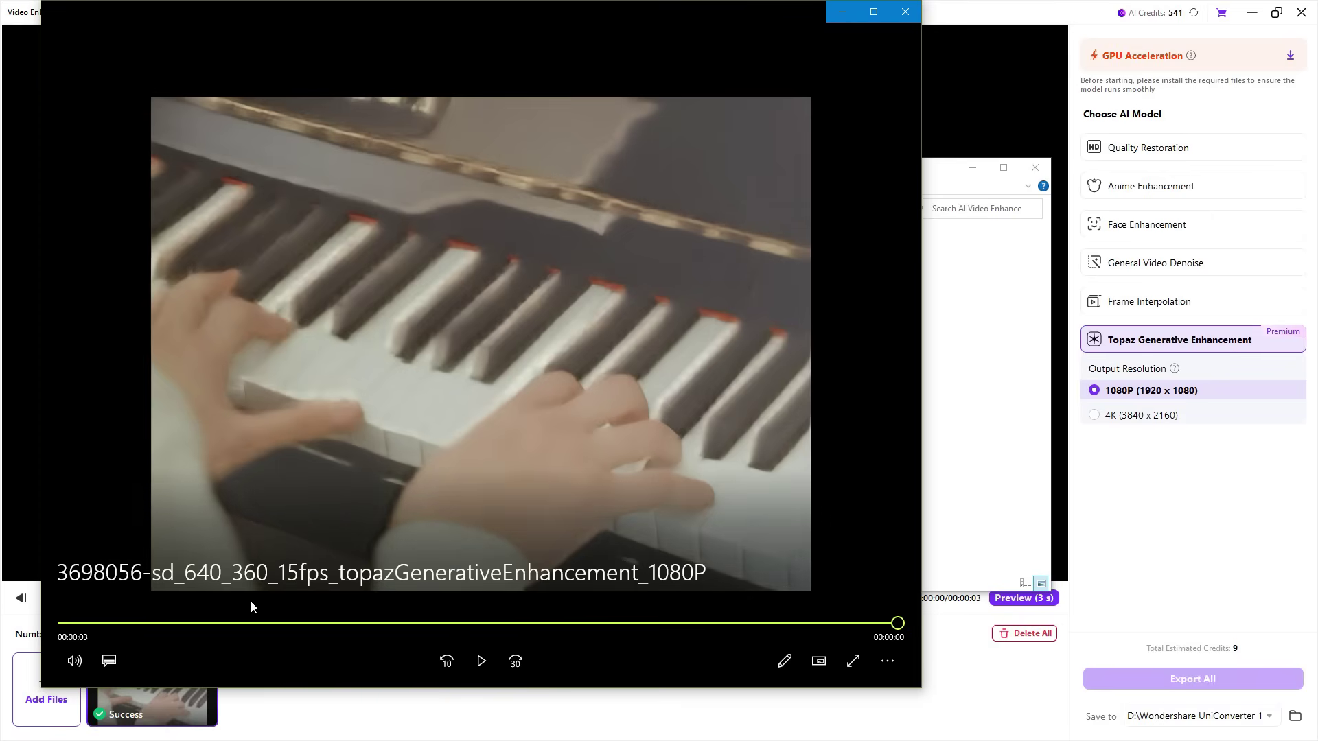
{"action": "left_click", "coordinate": [265, 625]}
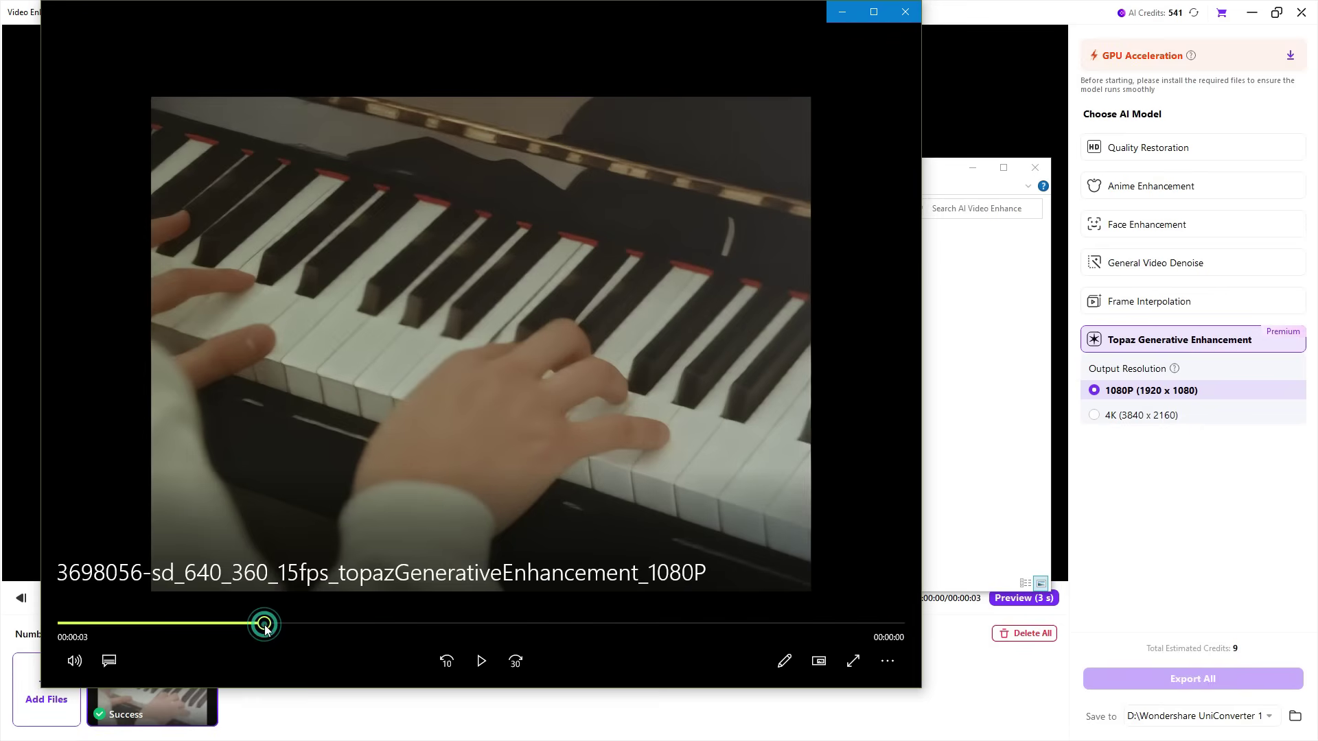
{"action": "left_click", "coordinate": [358, 623]}
{"action": "left_click_drag", "start_coordinate": [533, 159], "coordinate": [895, 475]}
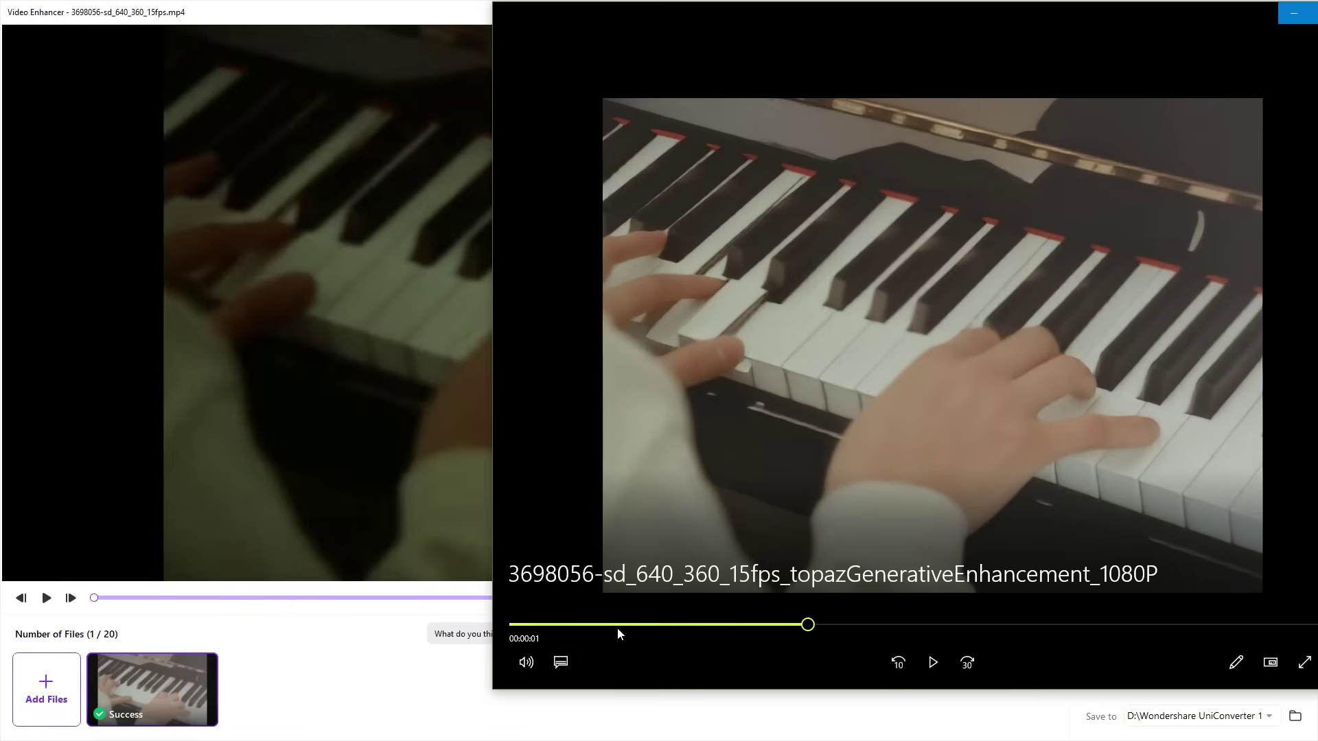
{"action": "left_click", "coordinate": [573, 624]}
{"action": "left_click", "coordinate": [695, 625]}
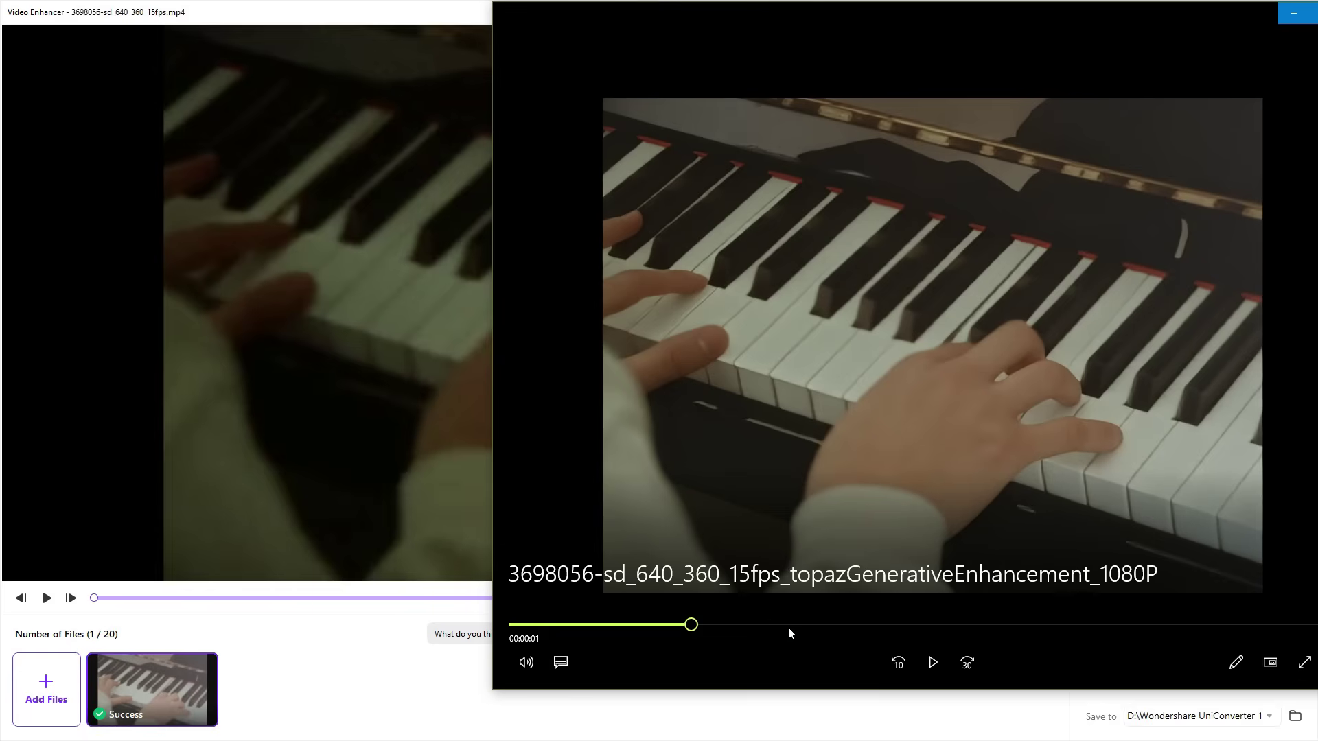
{"action": "left_click", "coordinate": [788, 625]}
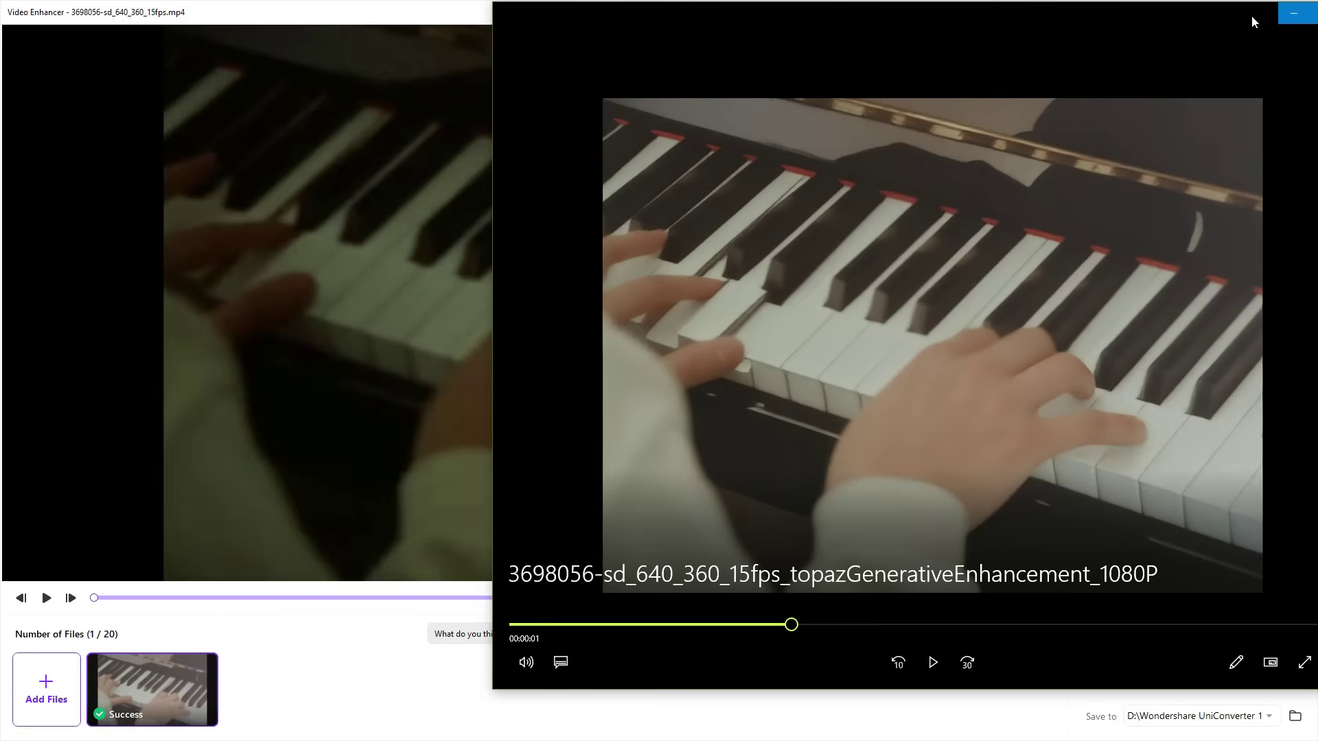
{"action": "left_click_drag", "start_coordinate": [1251, 21], "coordinate": [919, 51]}
{"action": "left_click", "coordinate": [1027, 50]}
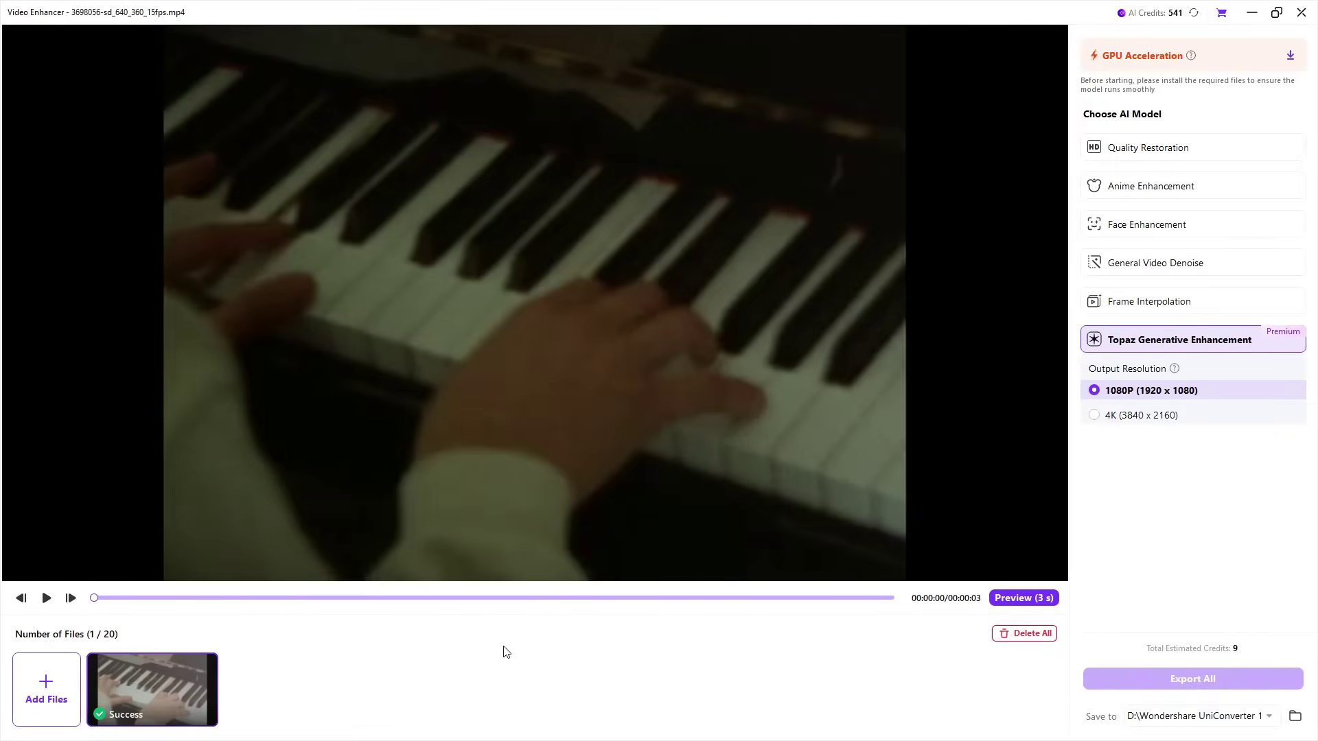
Step: Add the city aerial clip to the list, then play and pause it as a preview
{"action": "left_click", "coordinate": [41, 699]}
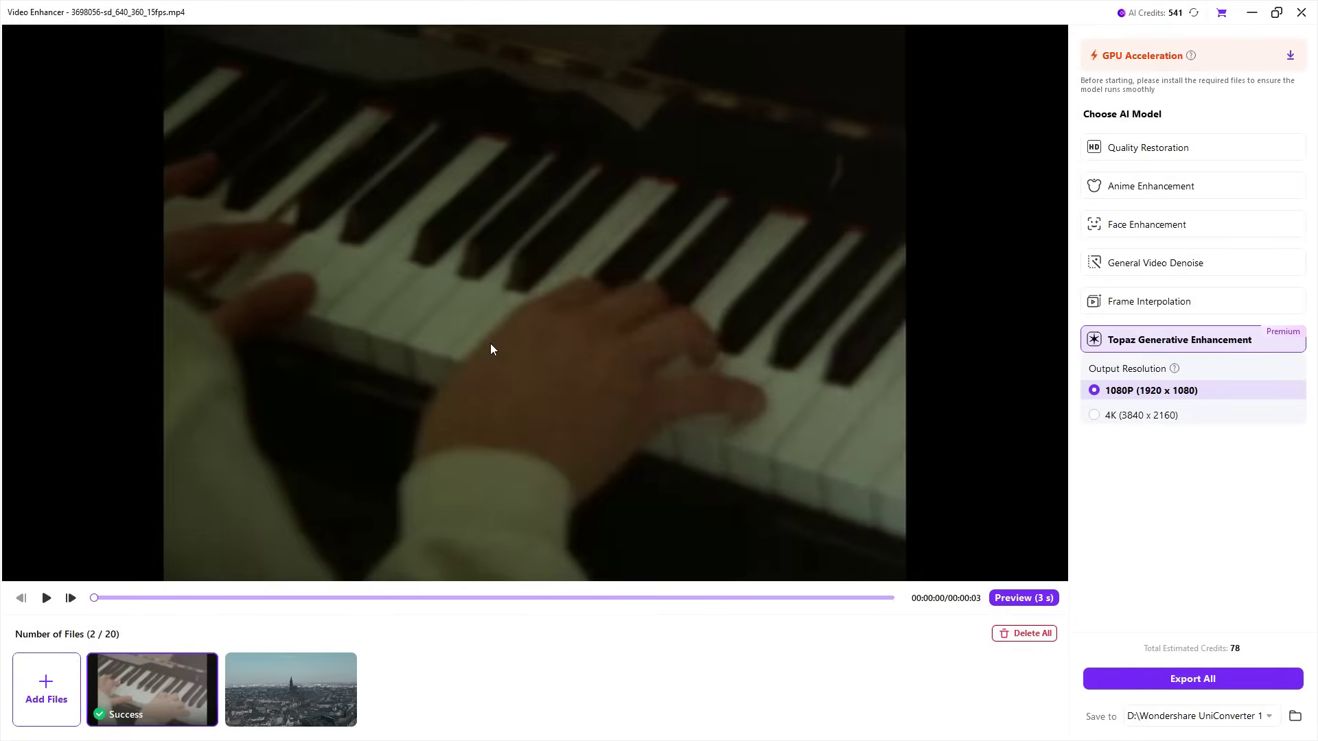
{"action": "left_click", "coordinate": [294, 696]}
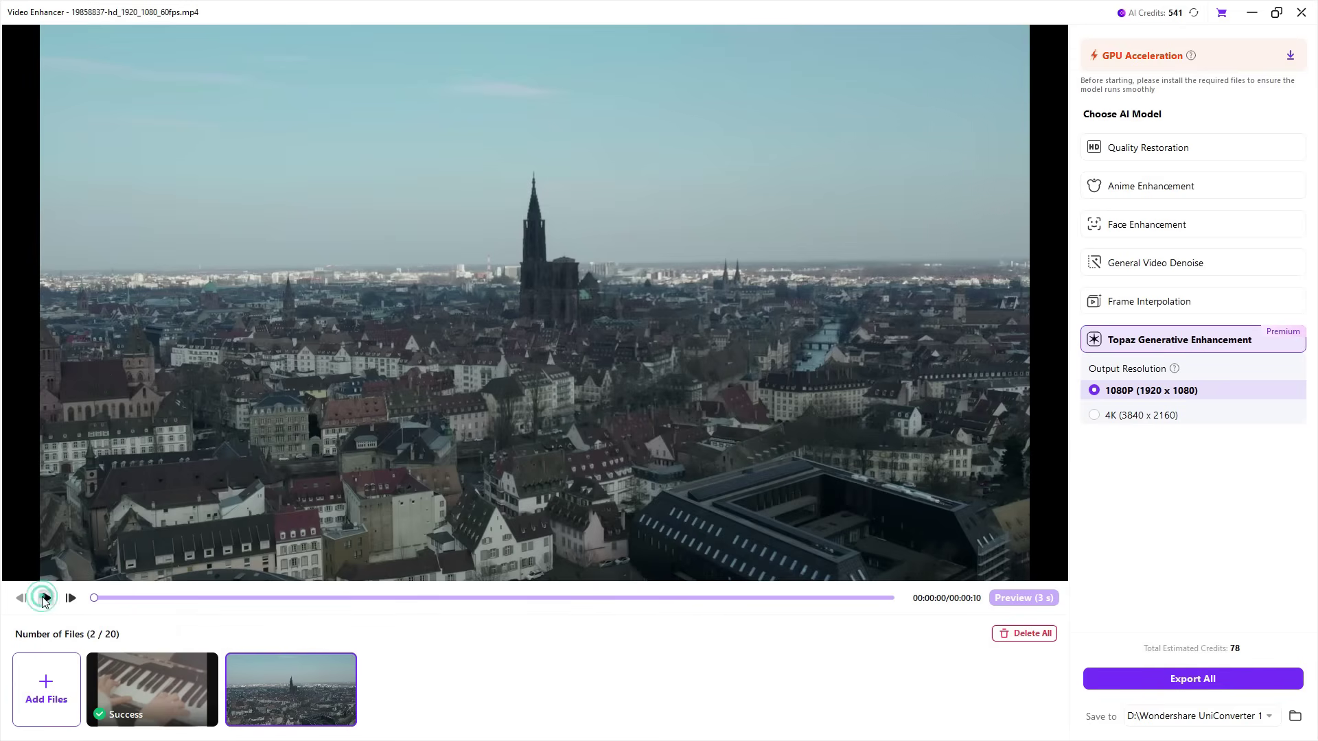
{"action": "left_click", "coordinate": [44, 598]}
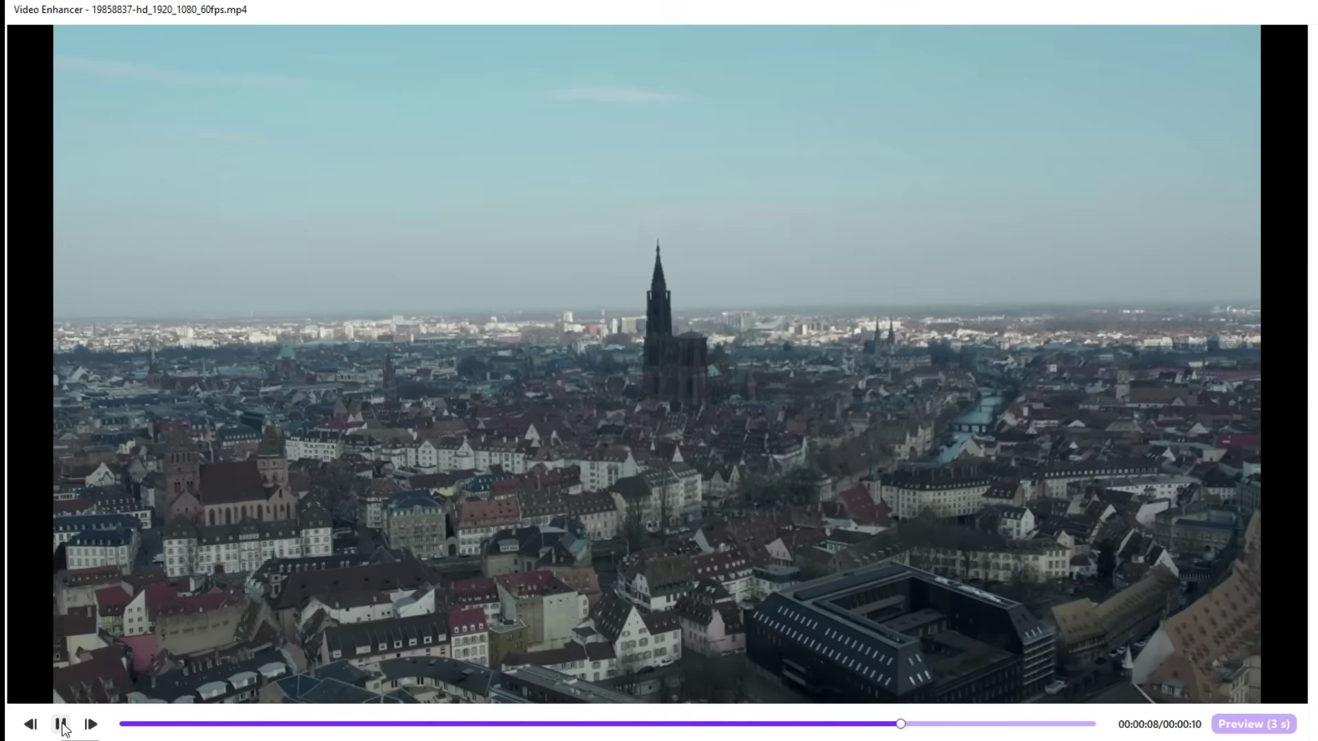
{"action": "left_click", "coordinate": [61, 724]}
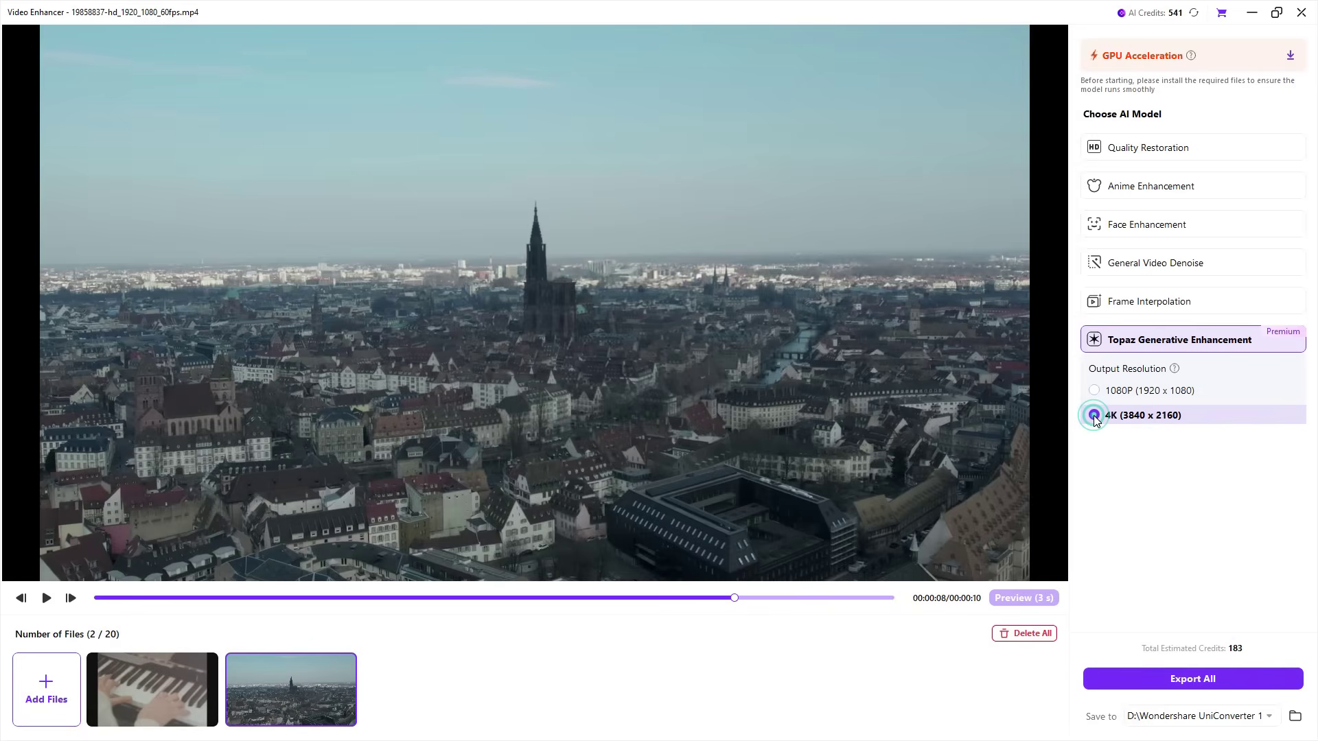
{"action": "mouse_move", "coordinate": [1215, 345]}
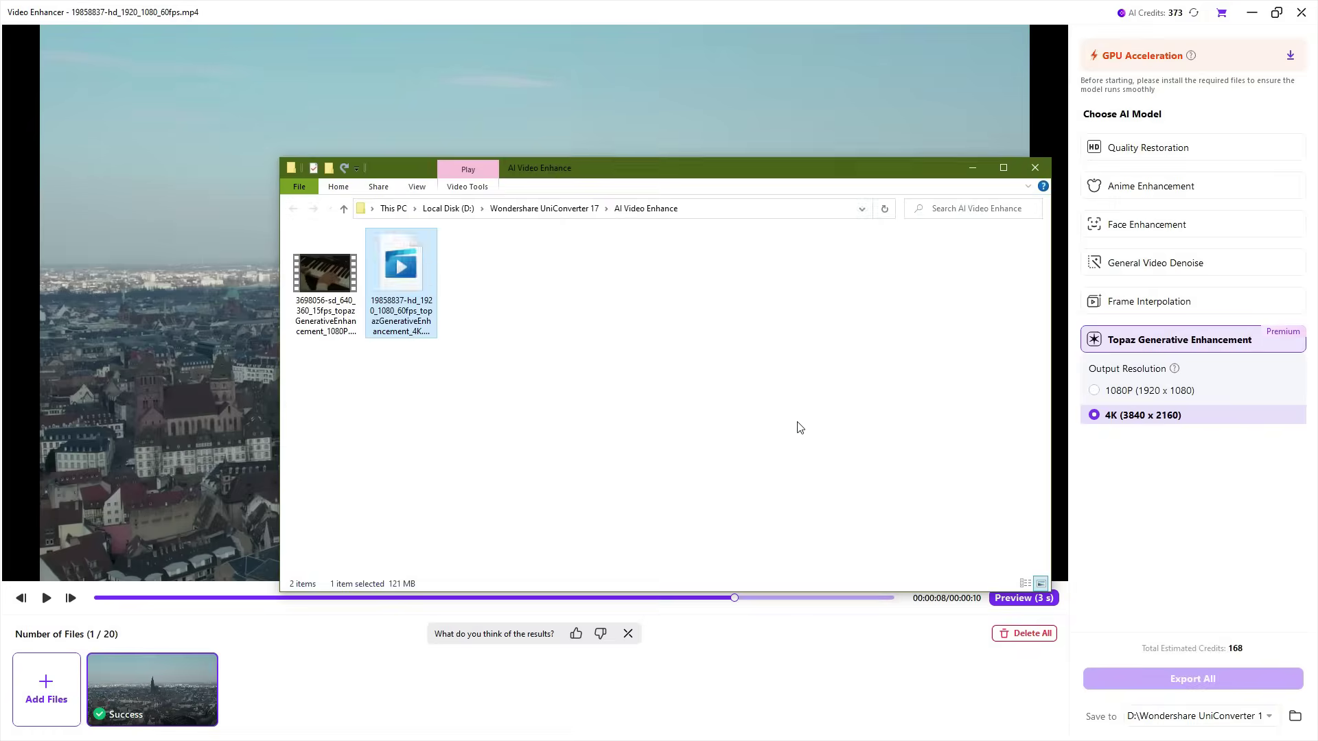
Step: Watch the exported 4K city video full screen, then switch the AI model to Face Enhancement
{"action": "double_click", "coordinate": [396, 267]}
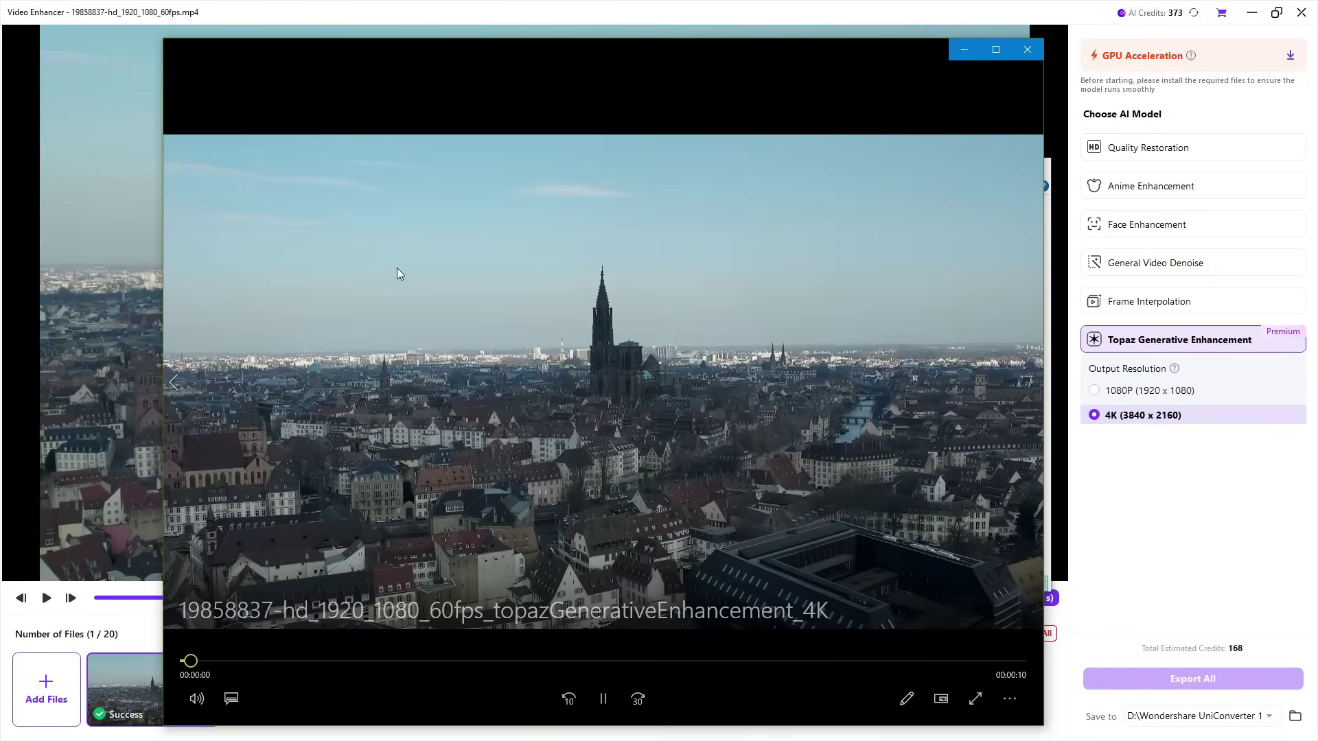
{"action": "double_click", "coordinate": [852, 411]}
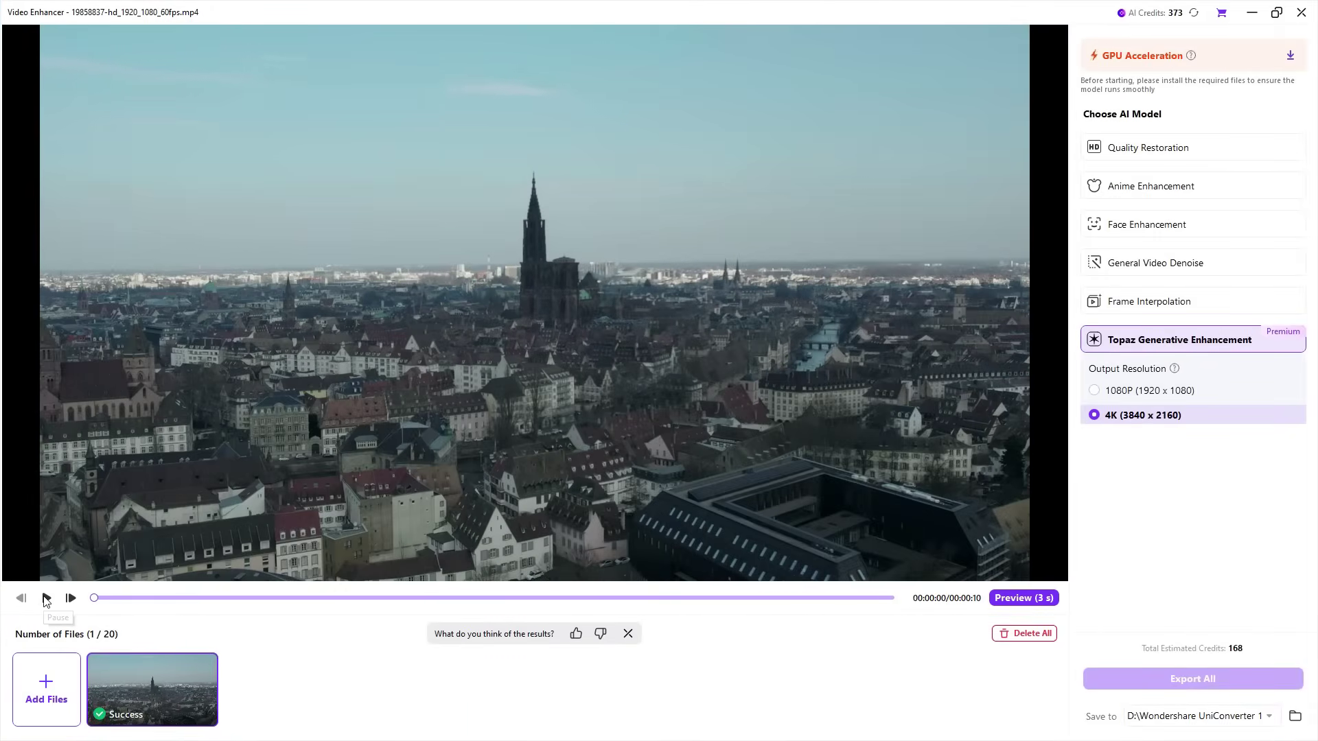
{"action": "left_click", "coordinate": [45, 599]}
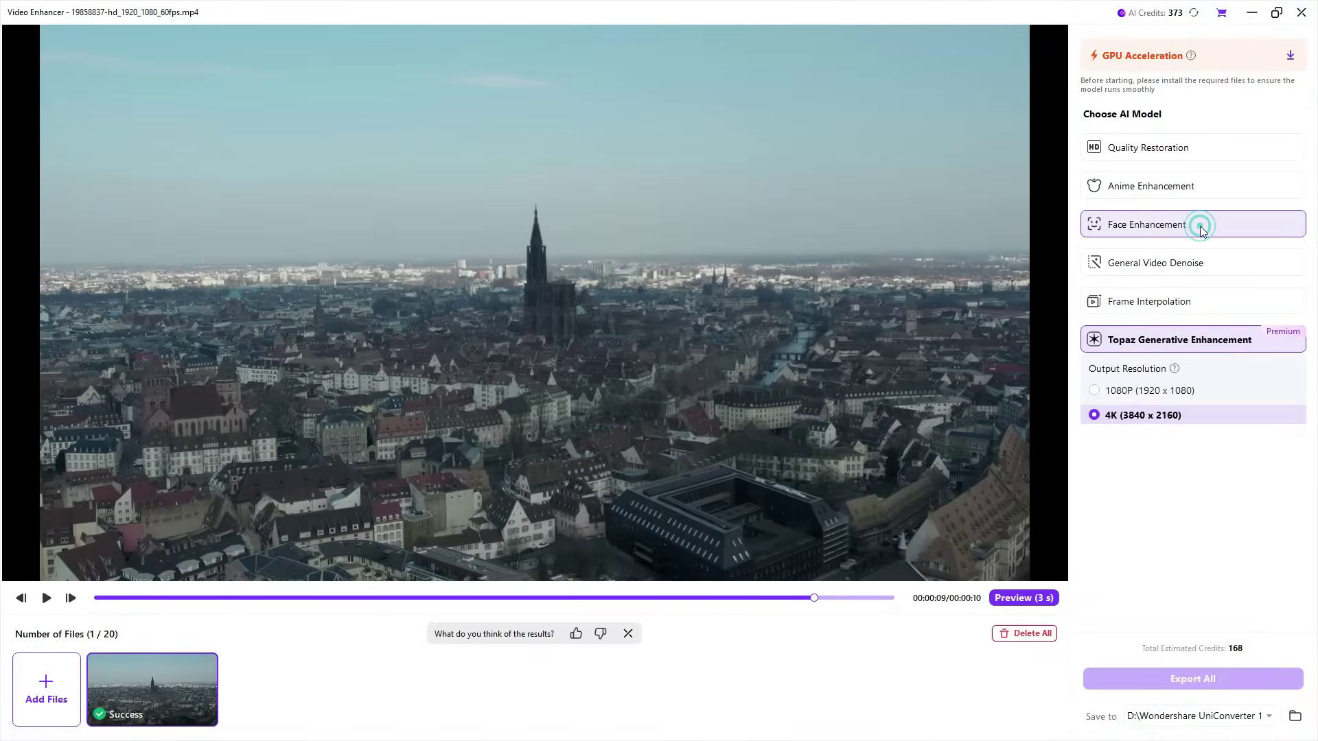
{"action": "left_click", "coordinate": [1200, 227]}
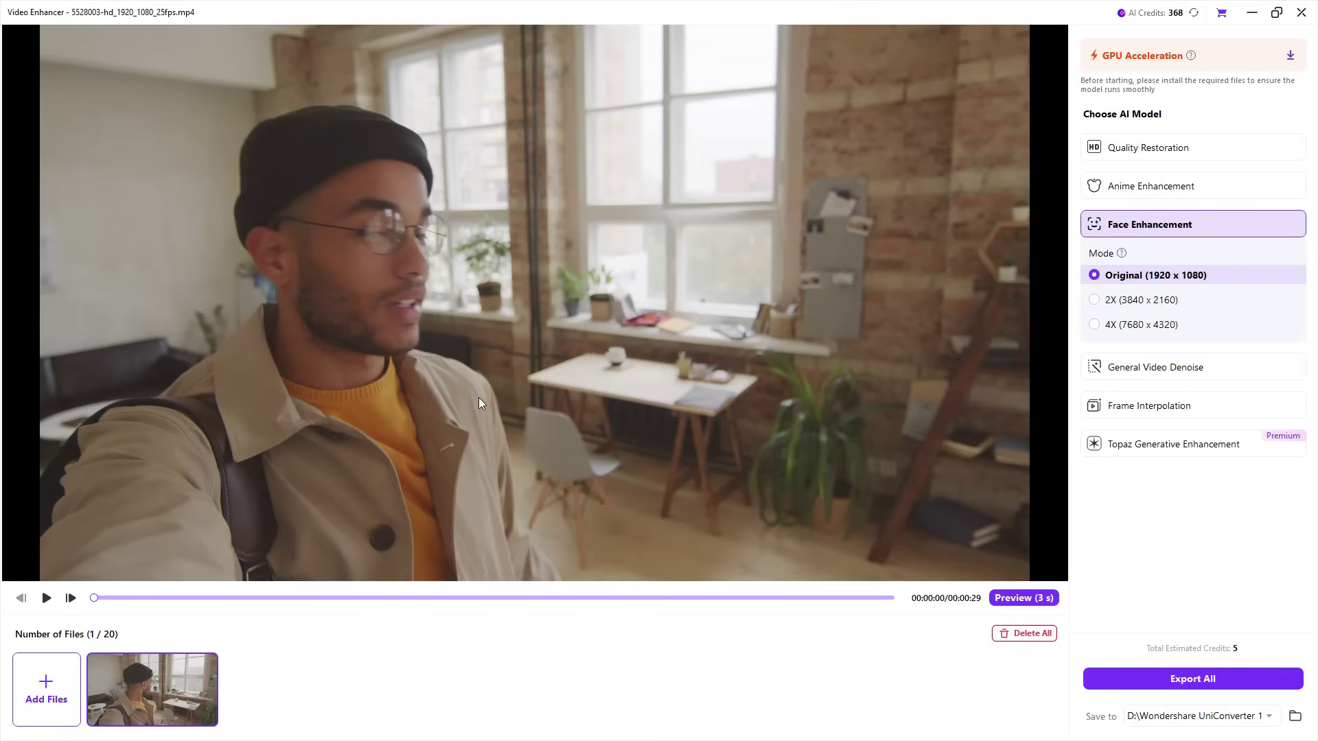
Step: Play the selfie clip and preview its 2X (3840 x 2160) face enhancement beside the original
{"action": "left_click", "coordinate": [46, 598]}
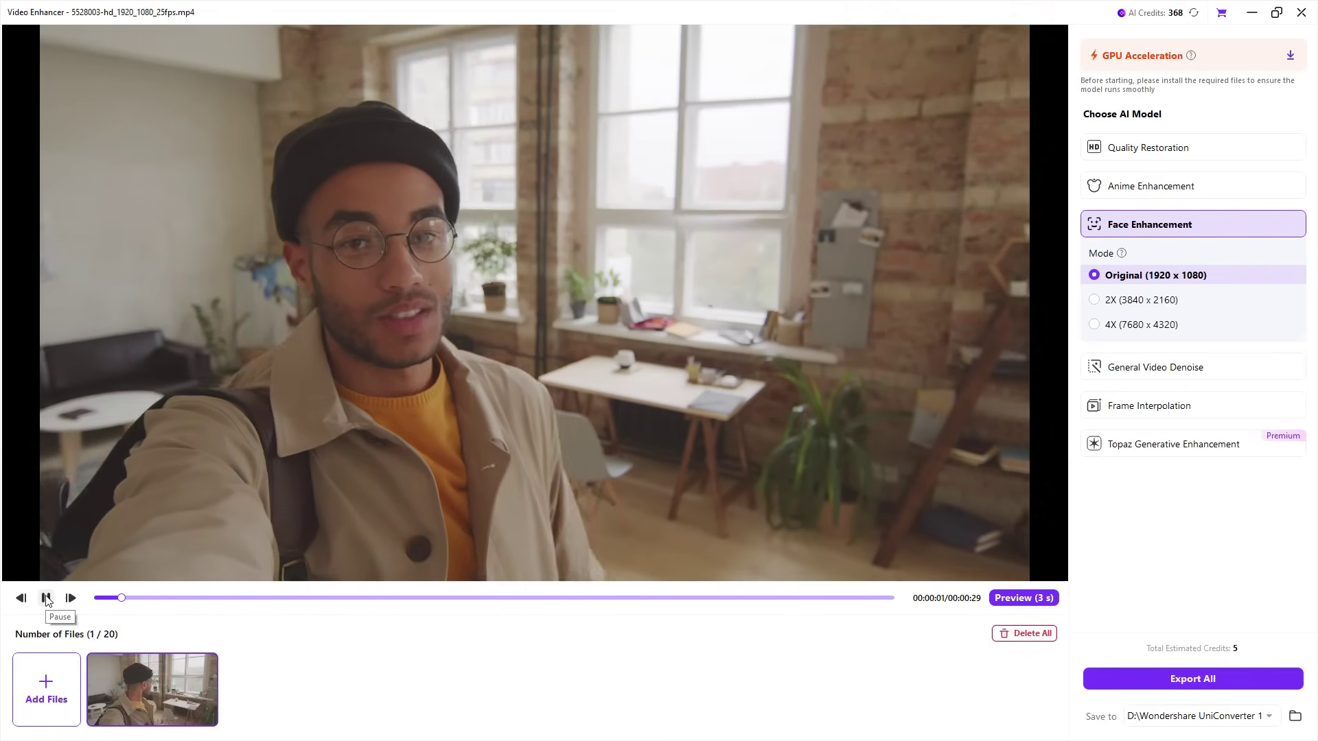
{"action": "left_click", "coordinate": [46, 598]}
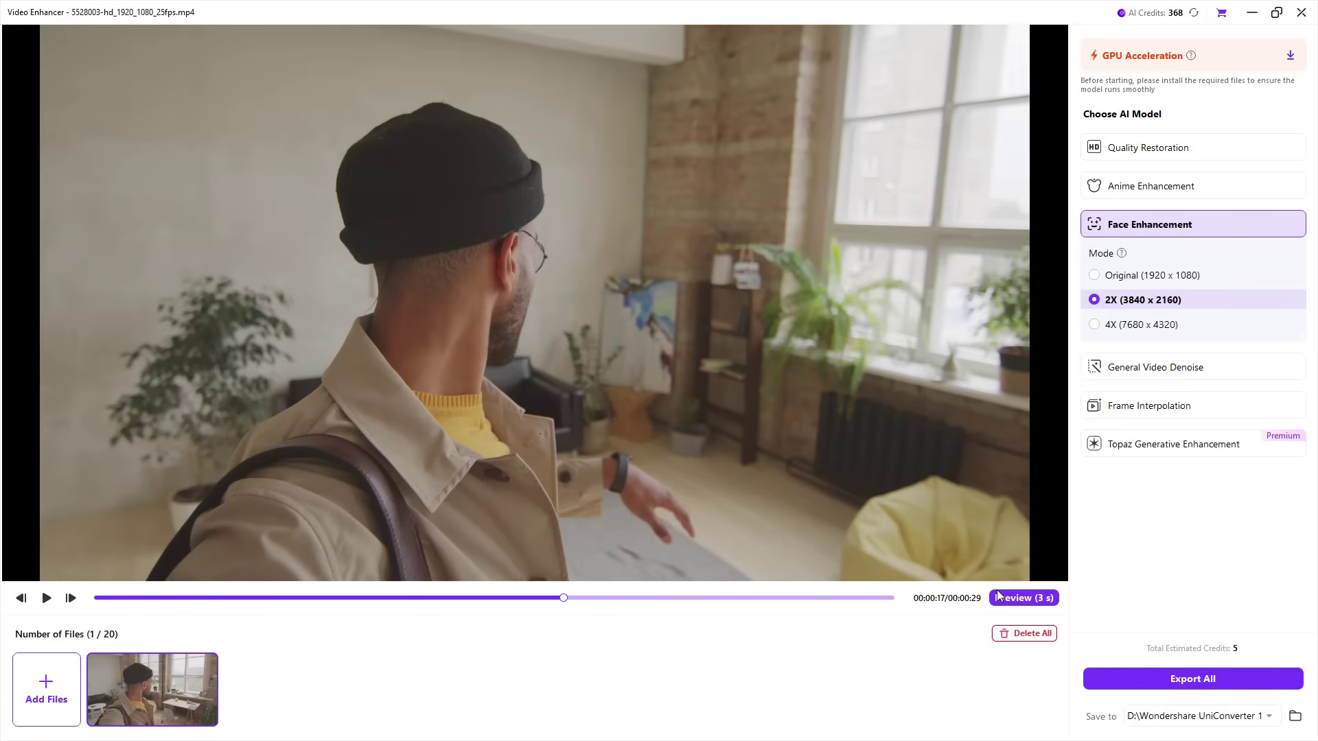
{"action": "left_click", "coordinate": [1019, 599]}
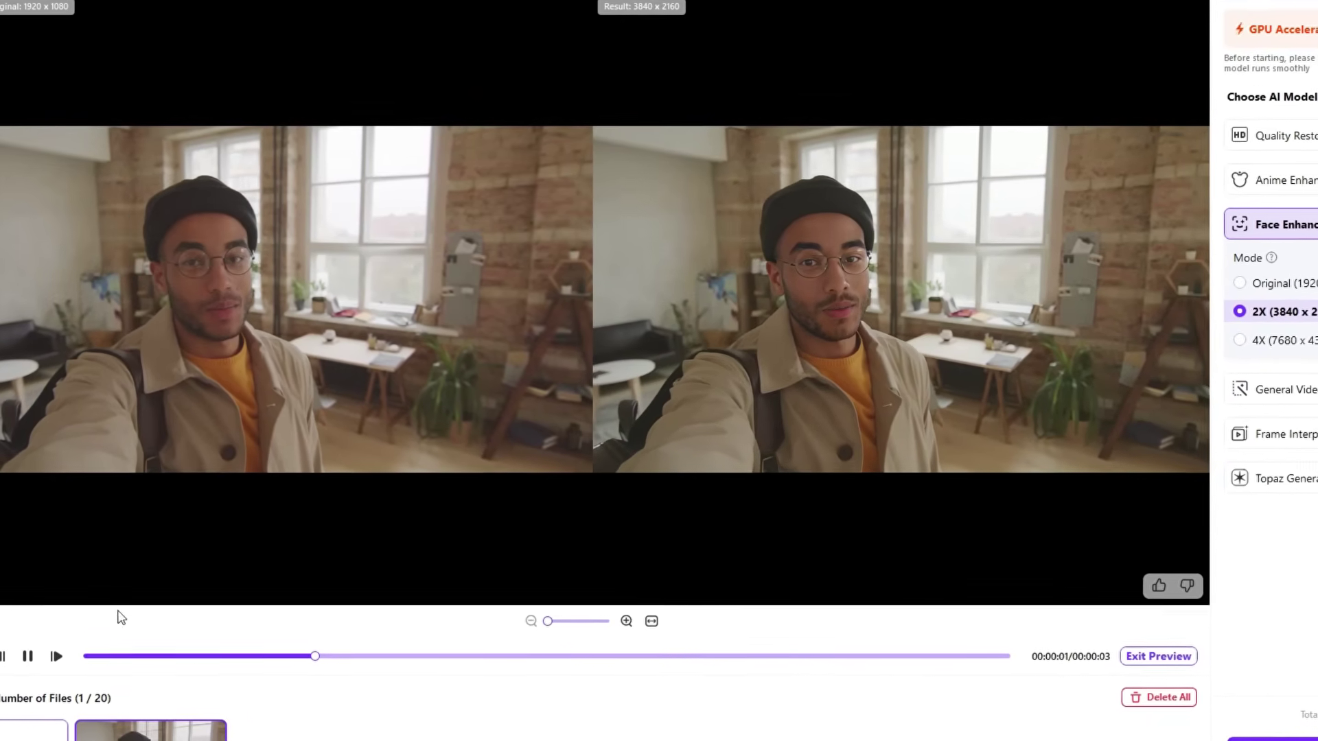
Step: Pause the side-by-side preview and switch the AI model to Frame Interpolation
{"action": "left_click", "coordinate": [25, 666]}
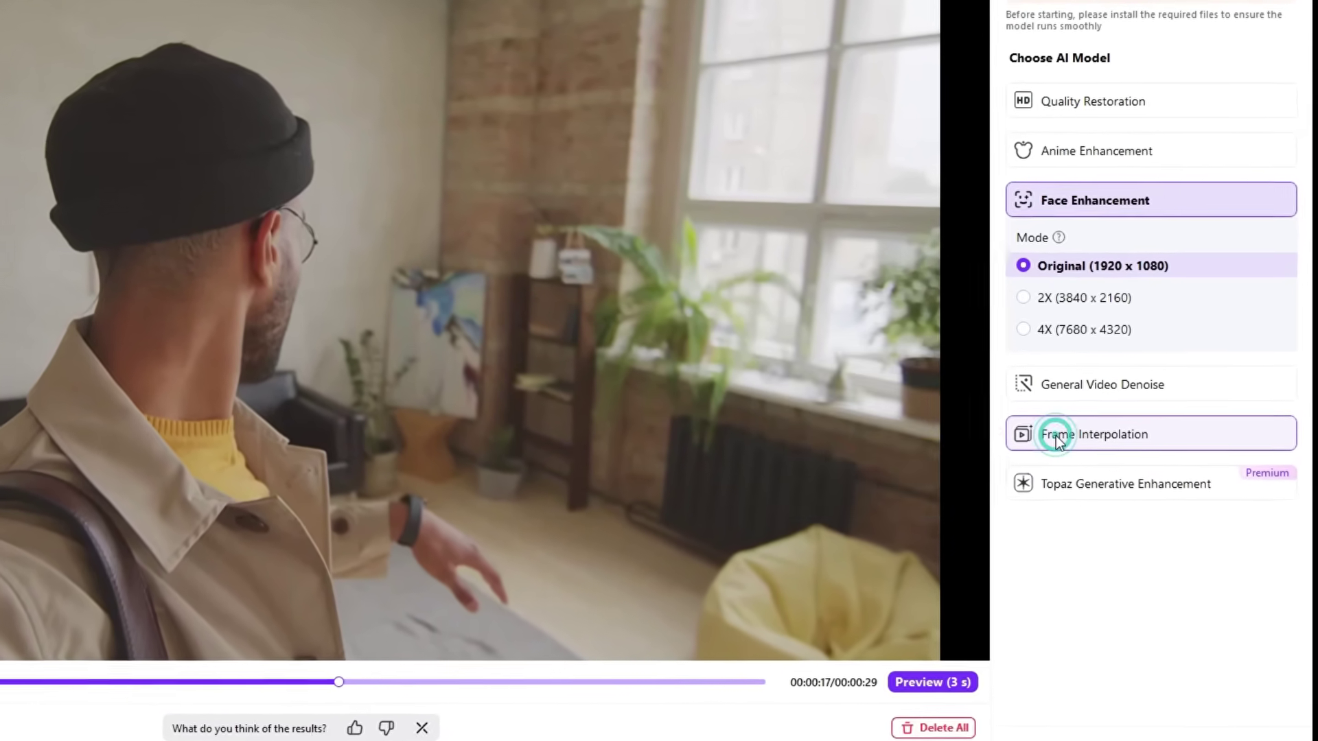
{"action": "left_click", "coordinate": [1070, 427]}
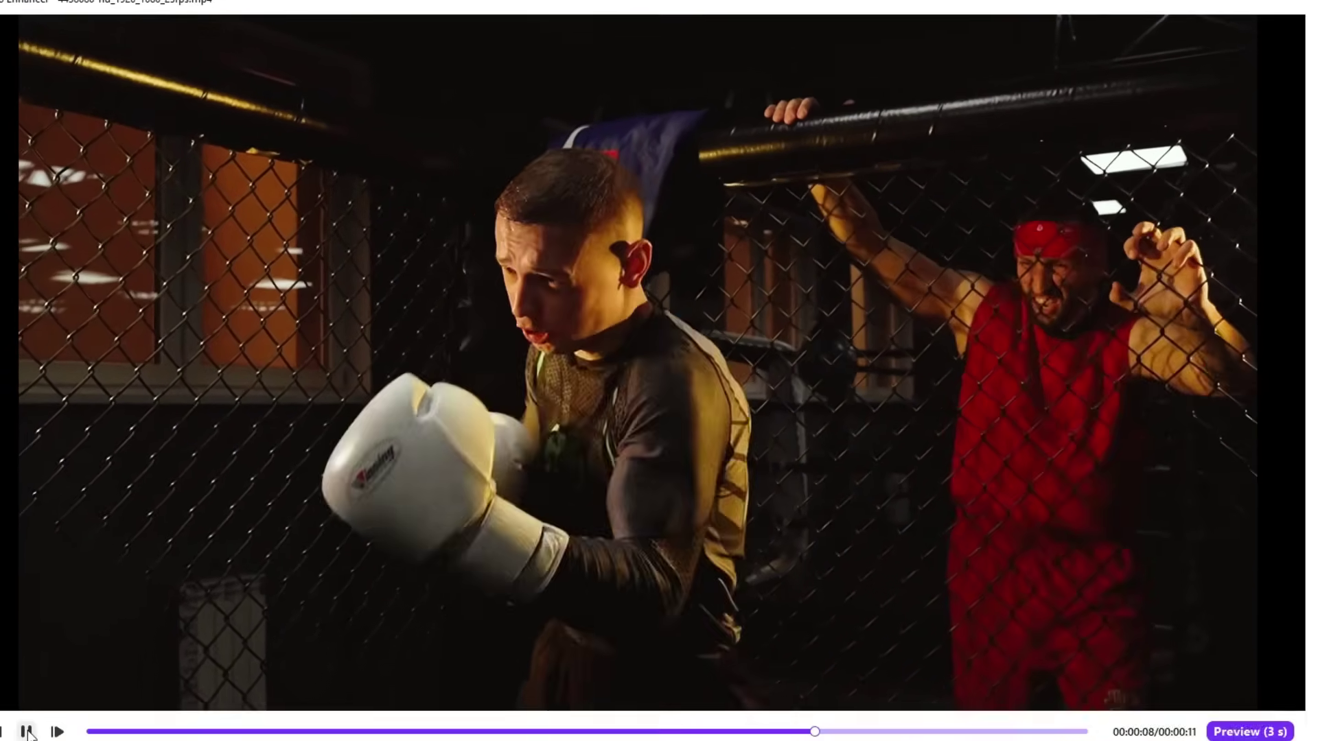
Step: Exit full screen and export the boxing clip with 4X (100 FPS) frame interpolation
{"action": "key", "text": "Escape"}
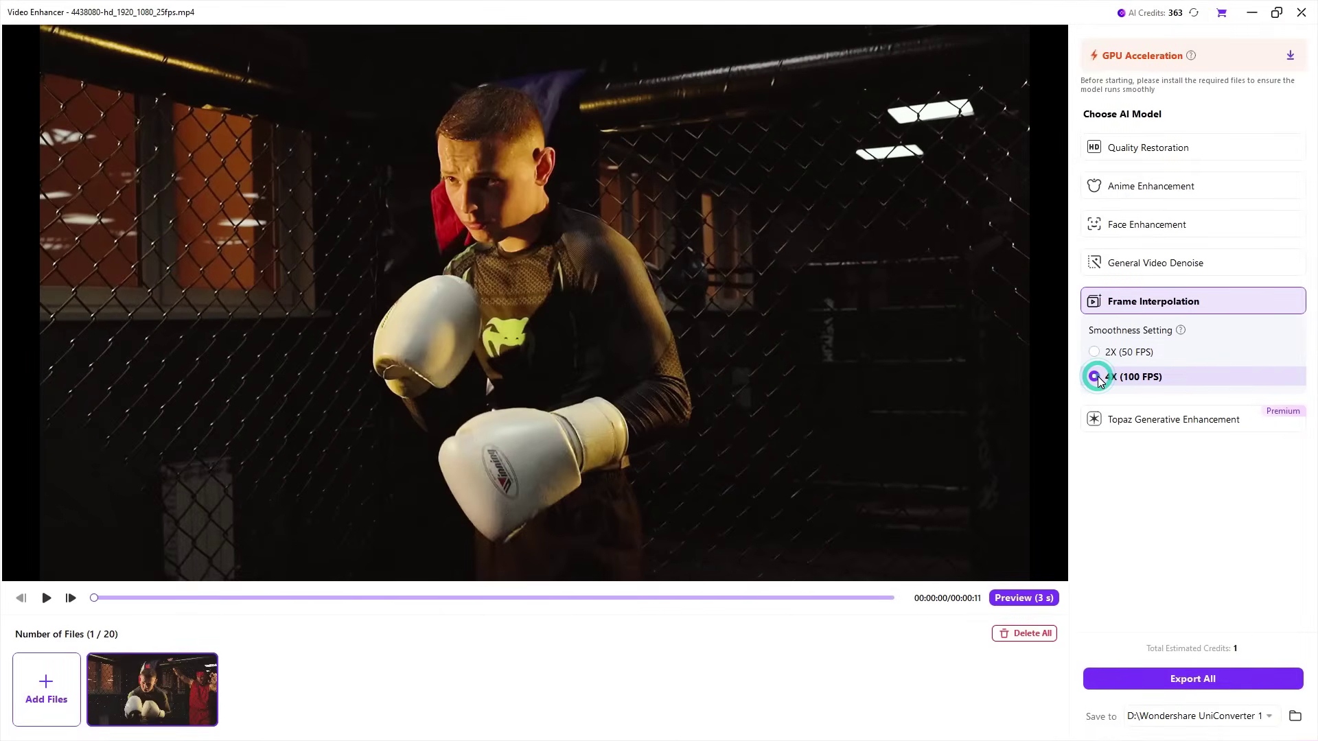
{"action": "left_click", "coordinate": [1208, 679]}
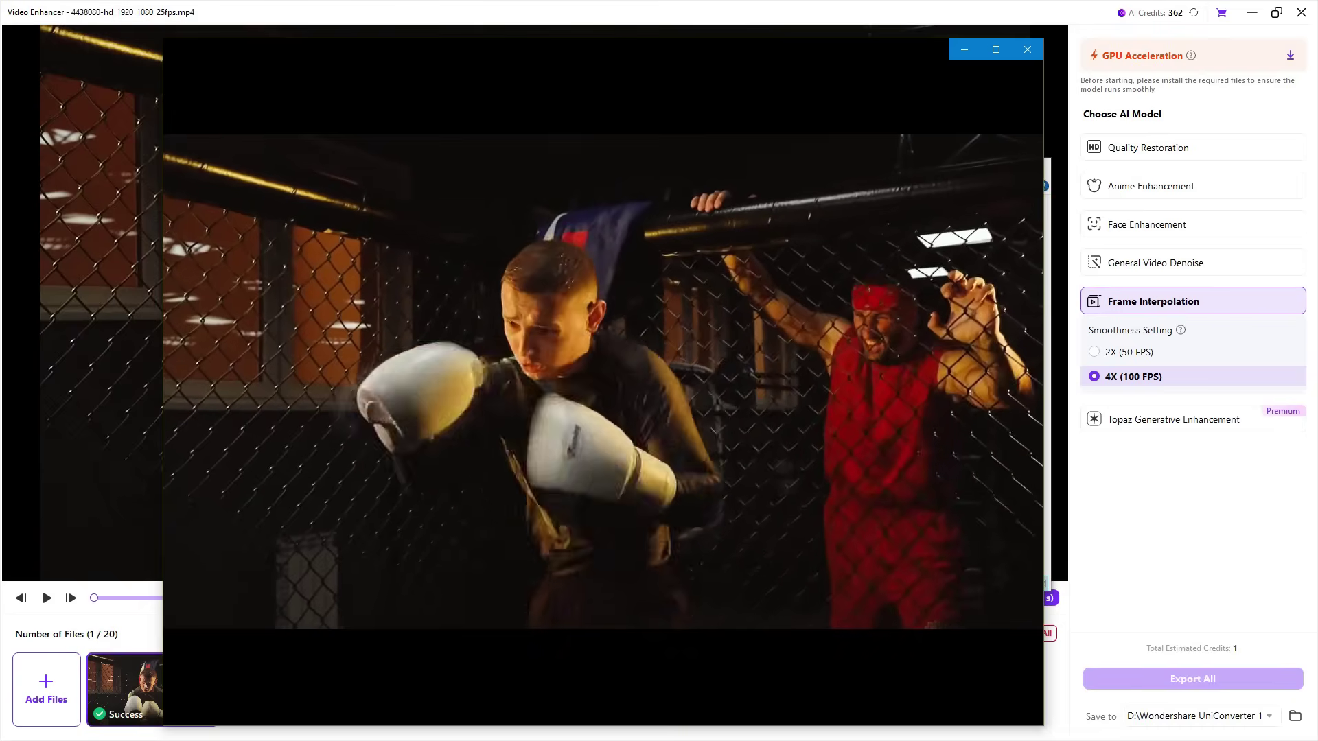
{"action": "mouse_move", "coordinate": [767, 426]}
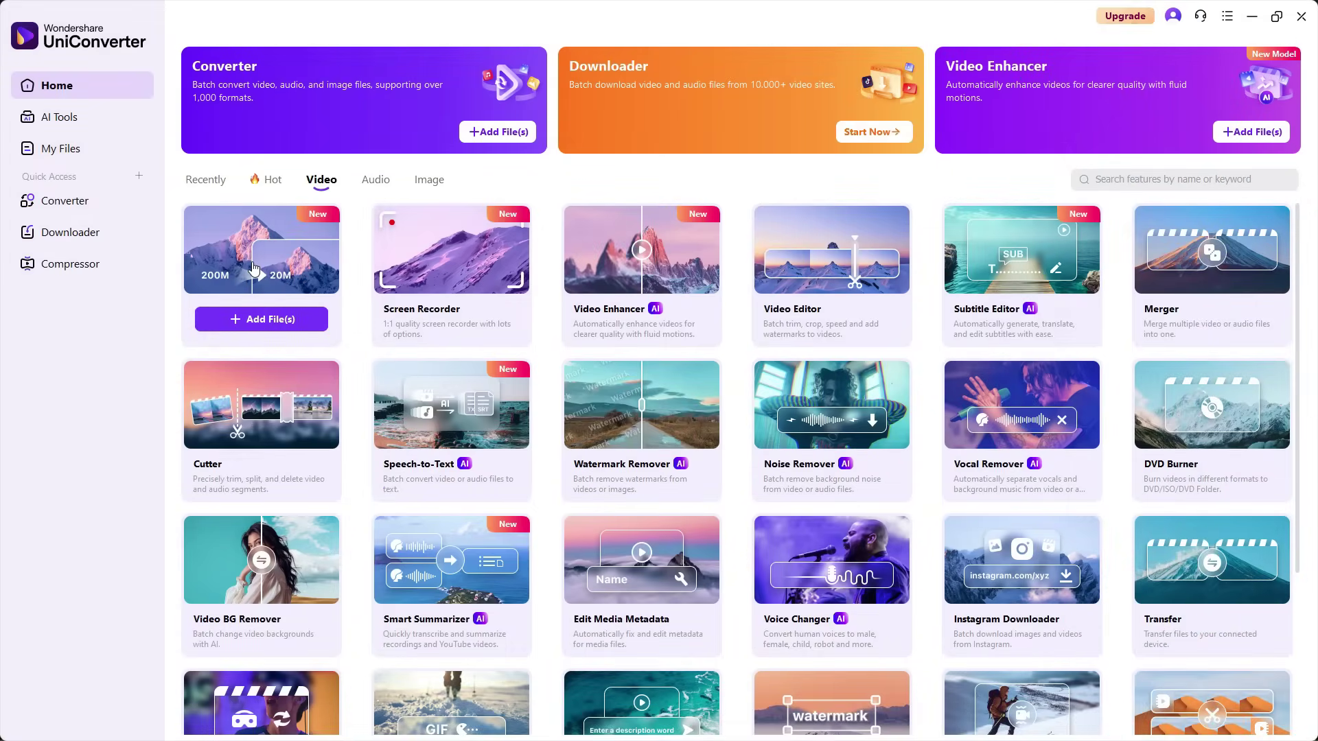
Step: Add the 6.78 MB 3209176-hd_1920_1080_25fps clip to the Compressor and show its Compression Settings
{"action": "left_click", "coordinate": [253, 268]}
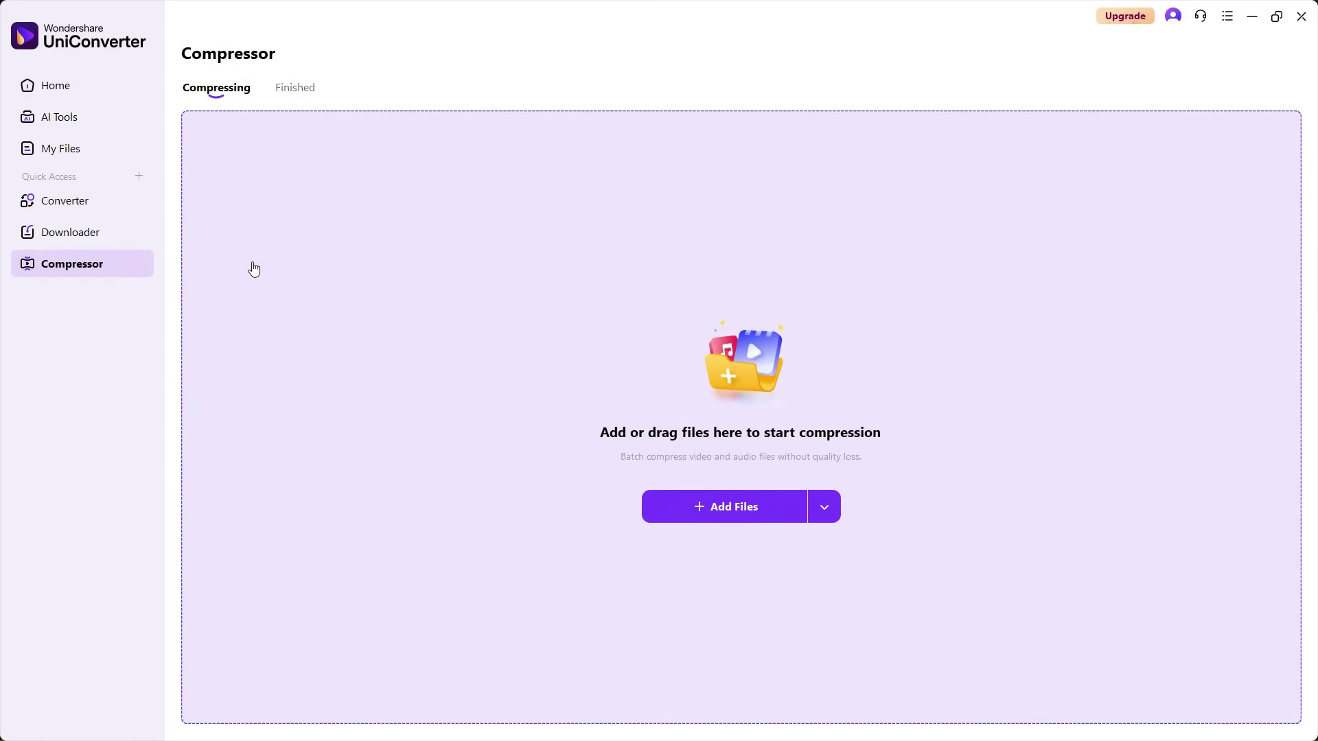
{"action": "left_click", "coordinate": [718, 508]}
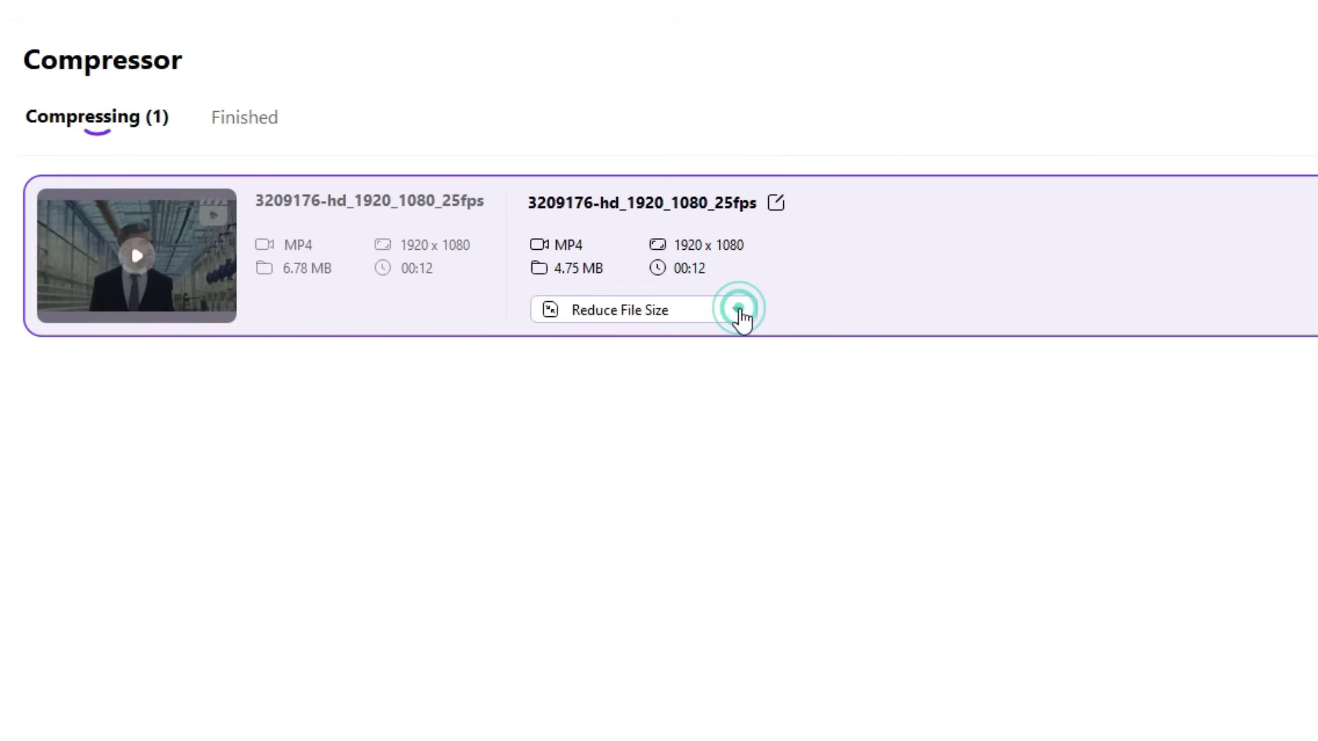
{"action": "left_click", "coordinate": [738, 310]}
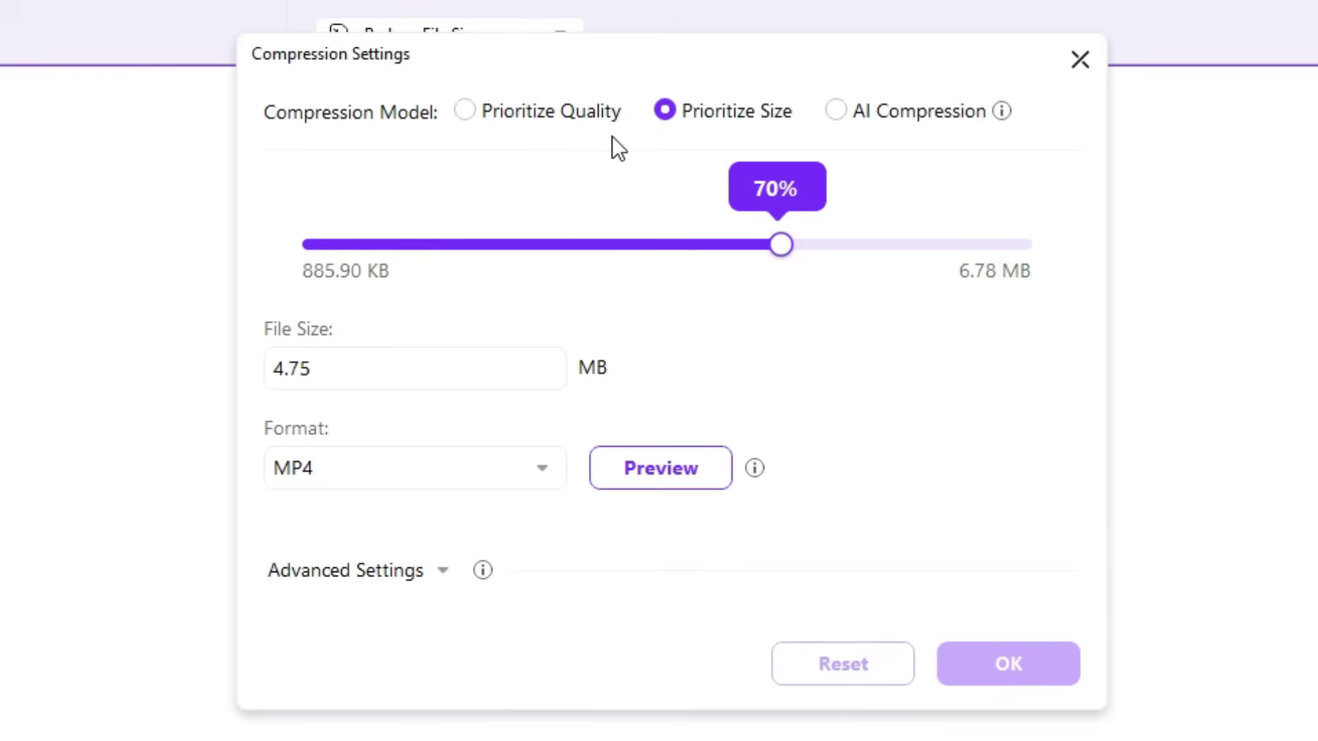
Step: Compress the clip to 2.00 MB using AI Compression at 60% quality and review the result
{"action": "left_click", "coordinate": [464, 111]}
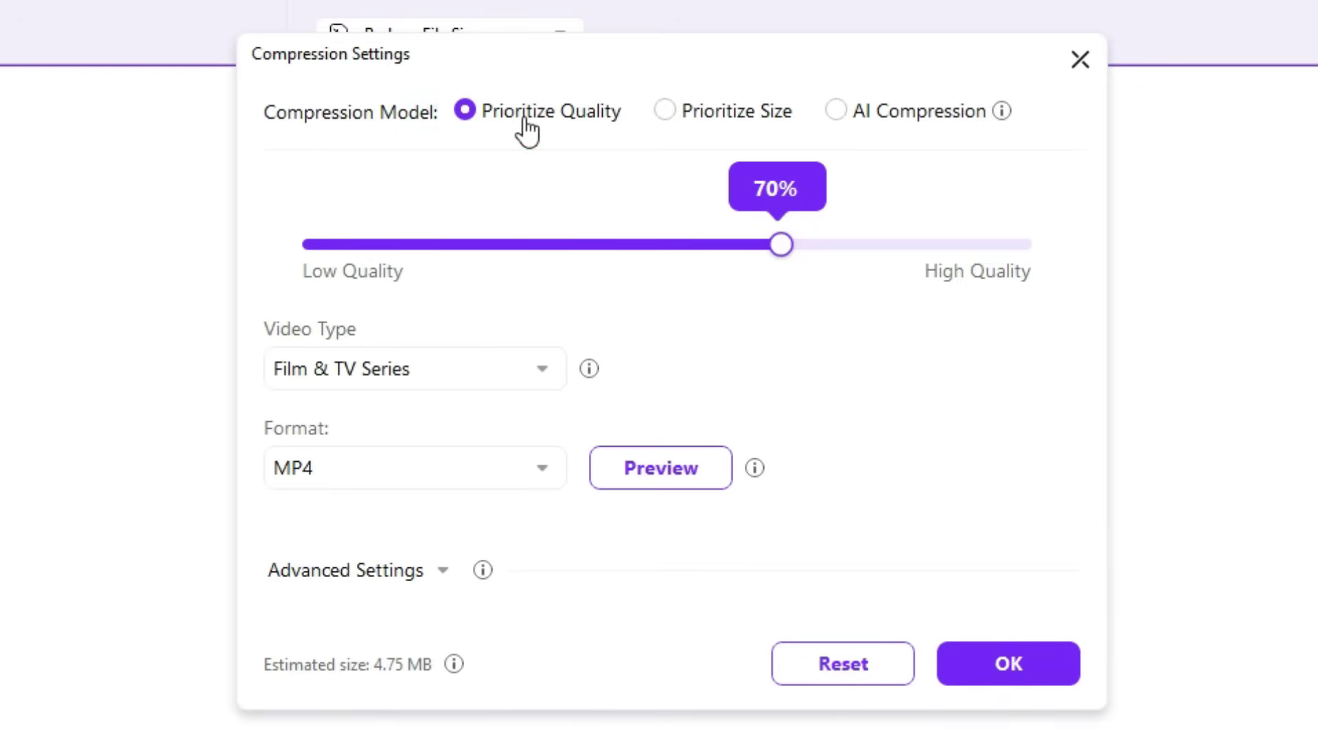
{"action": "left_click", "coordinate": [836, 112]}
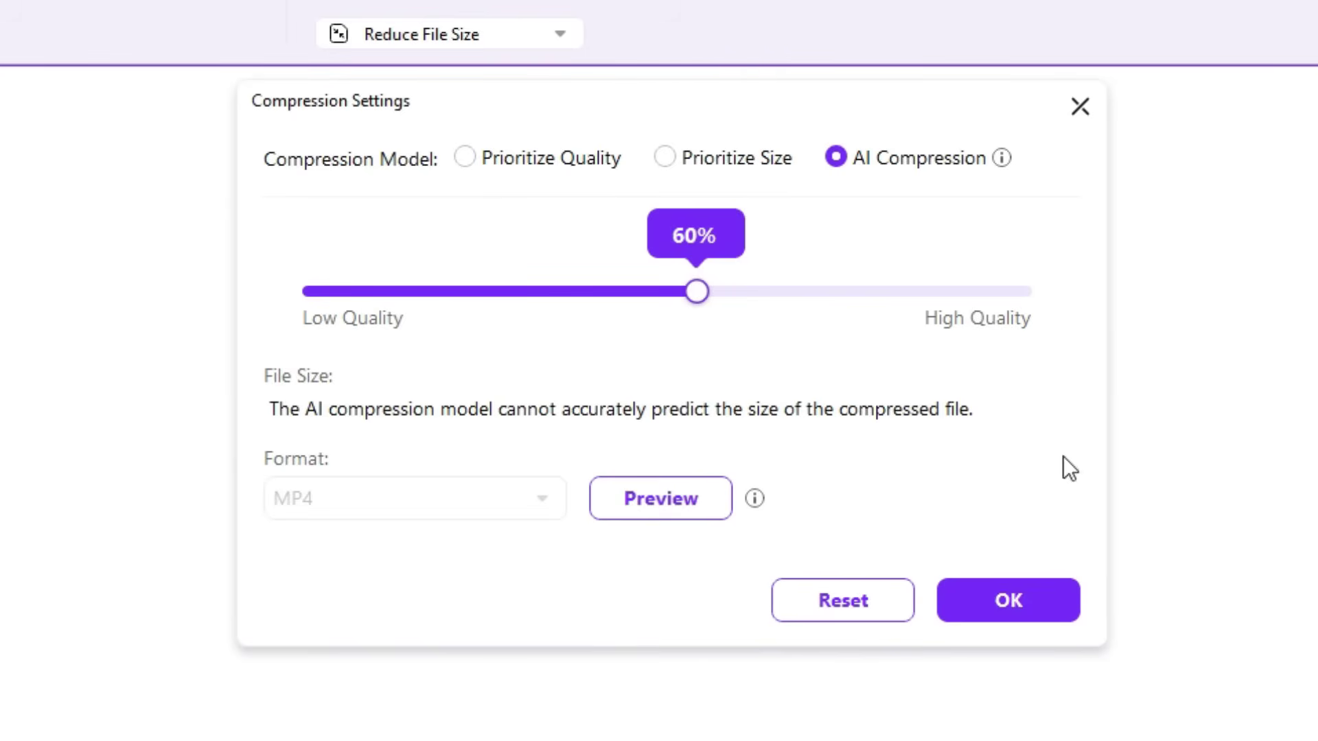
{"action": "left_click", "coordinate": [1009, 601]}
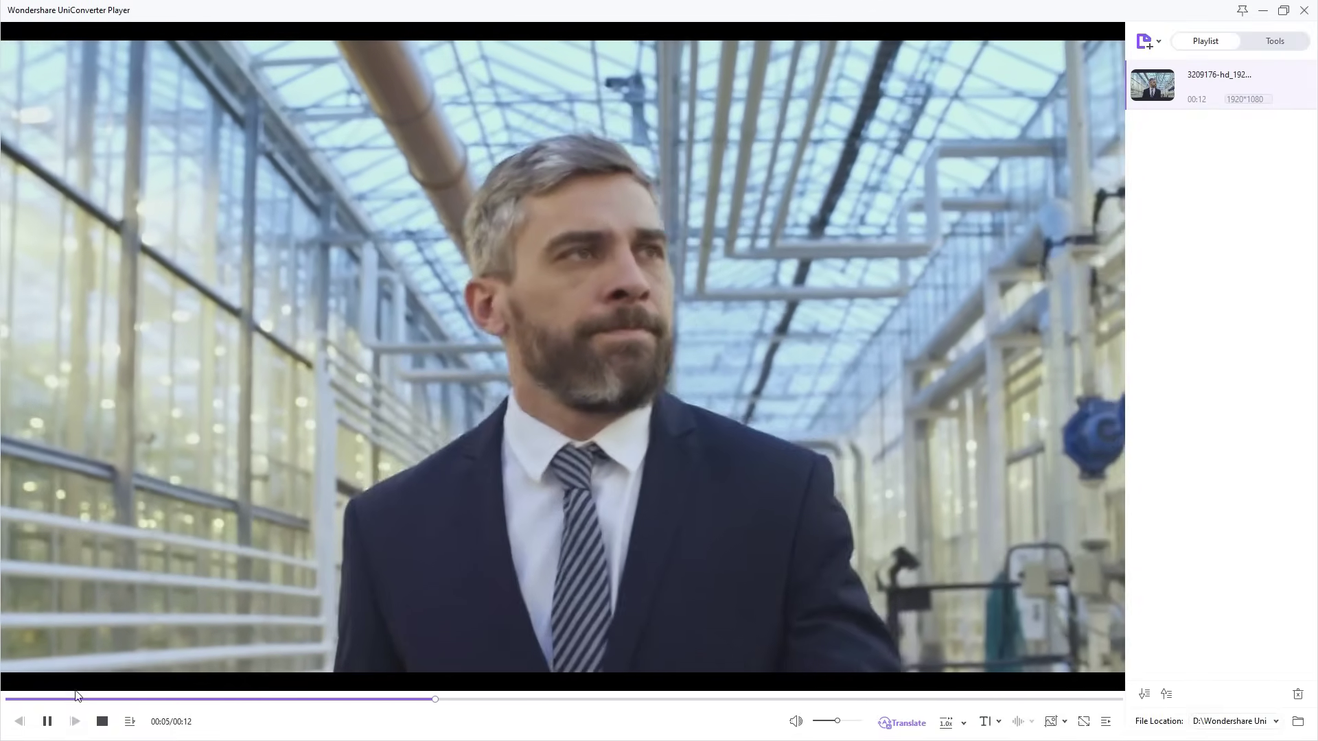
{"action": "left_click", "coordinate": [49, 719]}
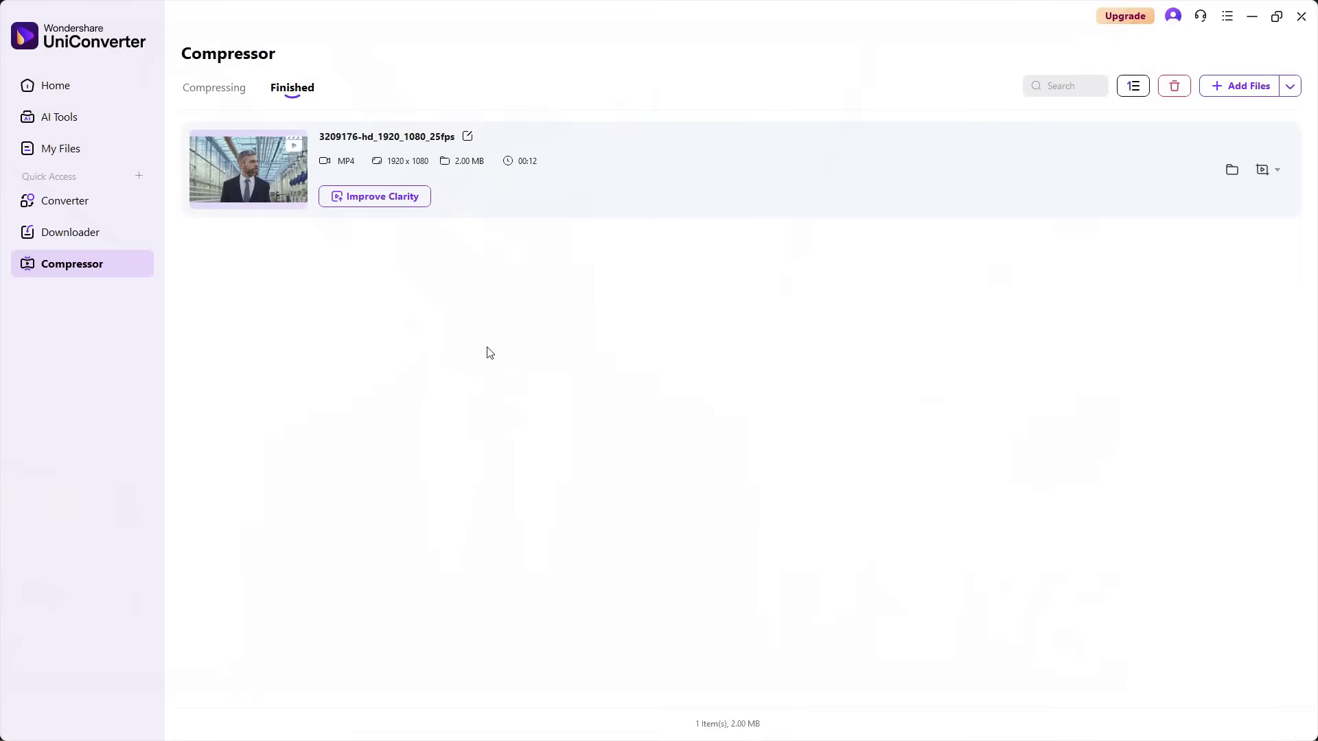
{"action": "left_click", "coordinate": [58, 203]}
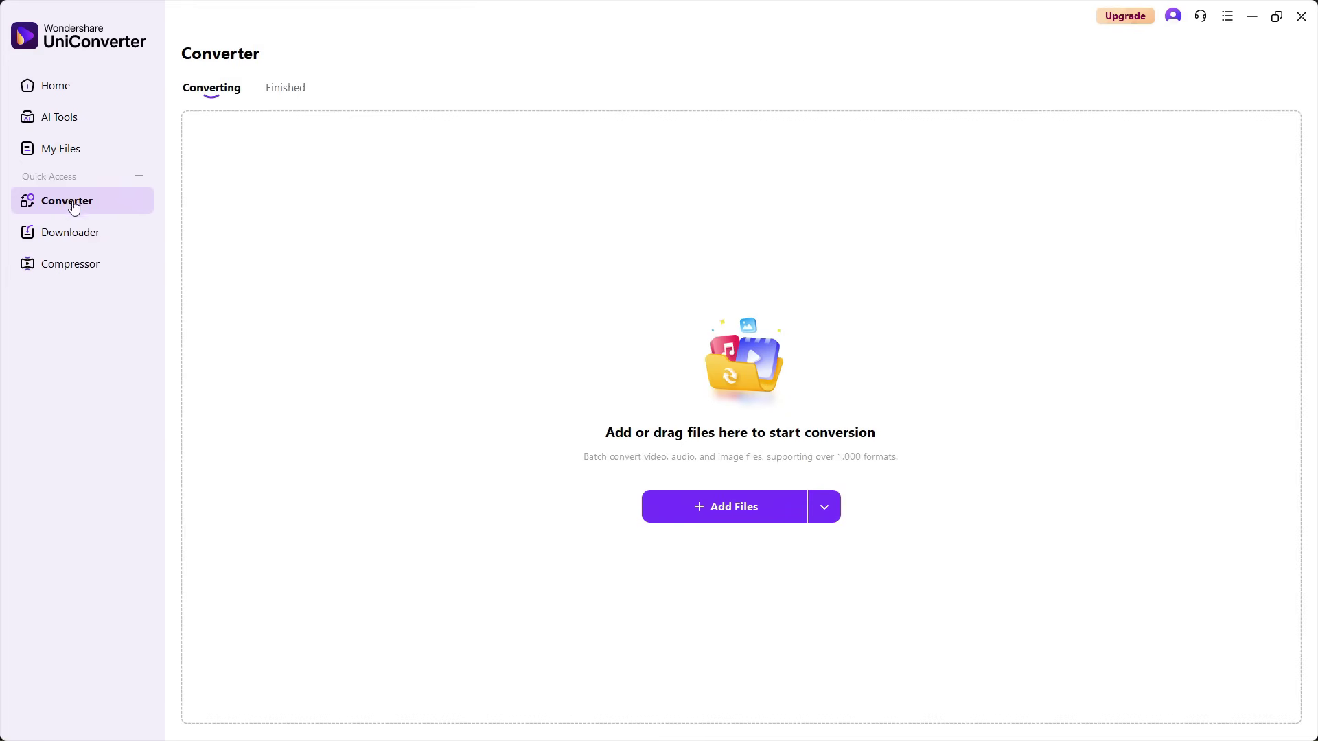
Step: Queue the seven clips and set every file's output to WEBM HD 720P (1280x720)
{"action": "left_click", "coordinate": [711, 509]}
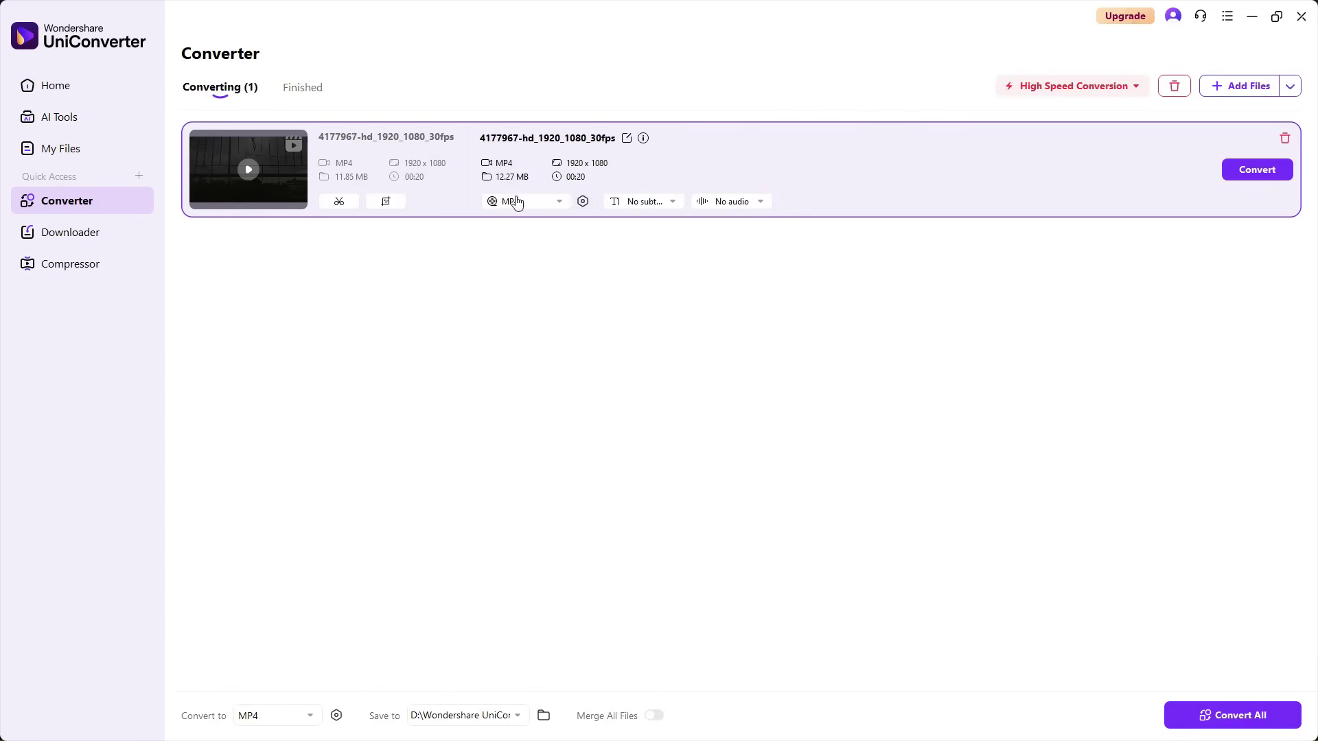
{"action": "left_click", "coordinate": [517, 203]}
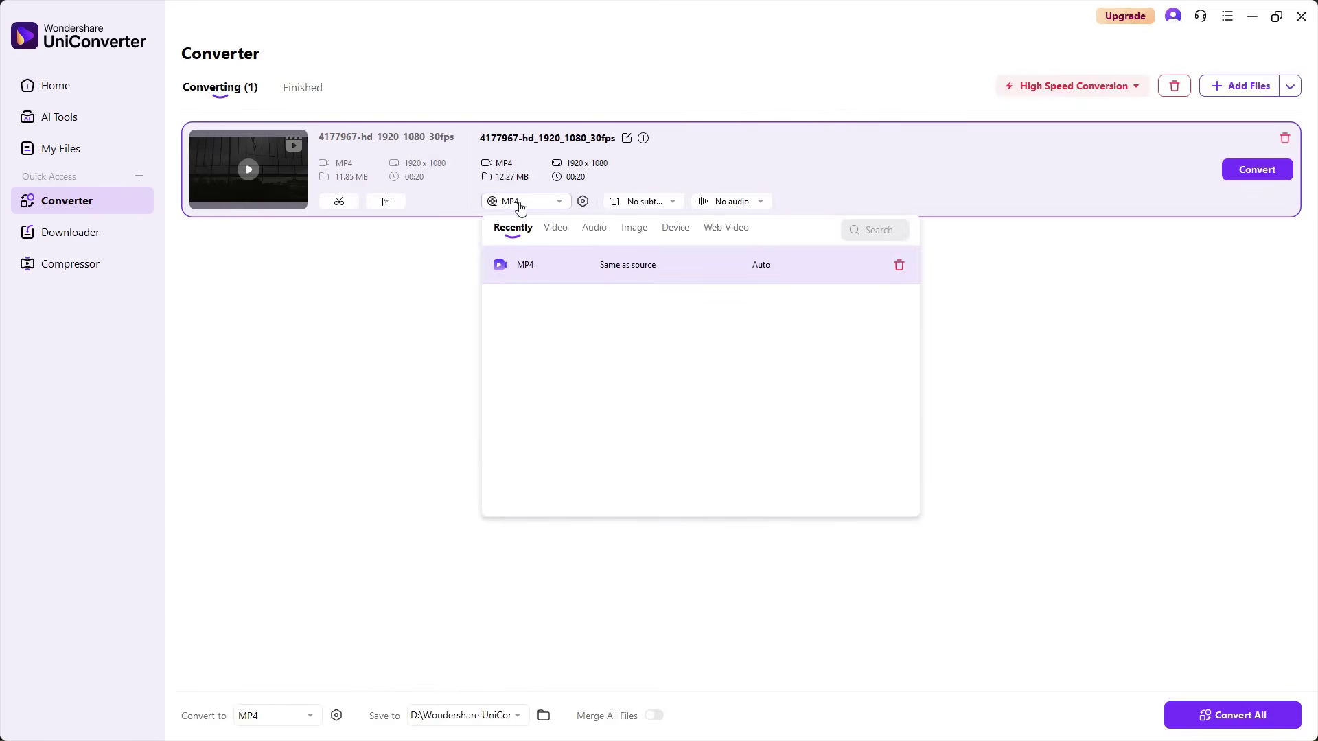
{"action": "left_click", "coordinate": [553, 227]}
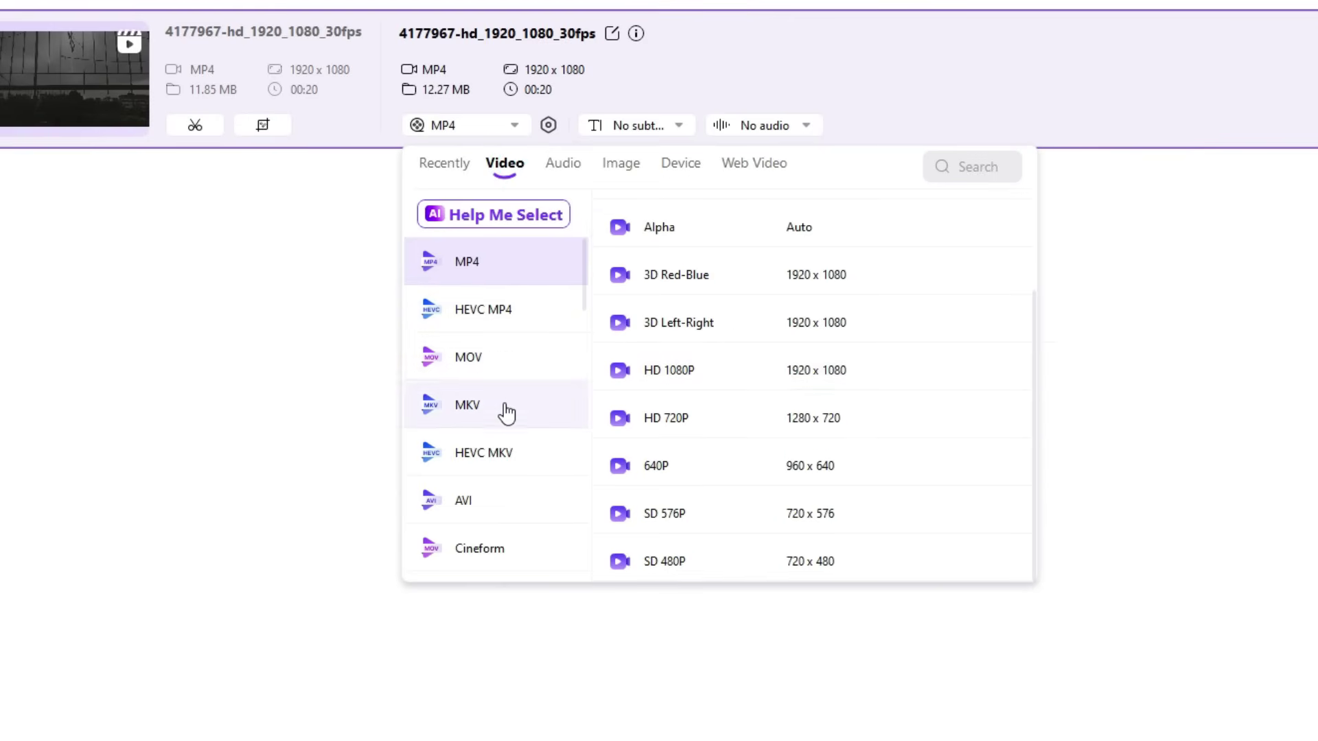
{"action": "scroll", "coordinate": [507, 441], "scroll_direction": "down", "scroll_amount": 3}
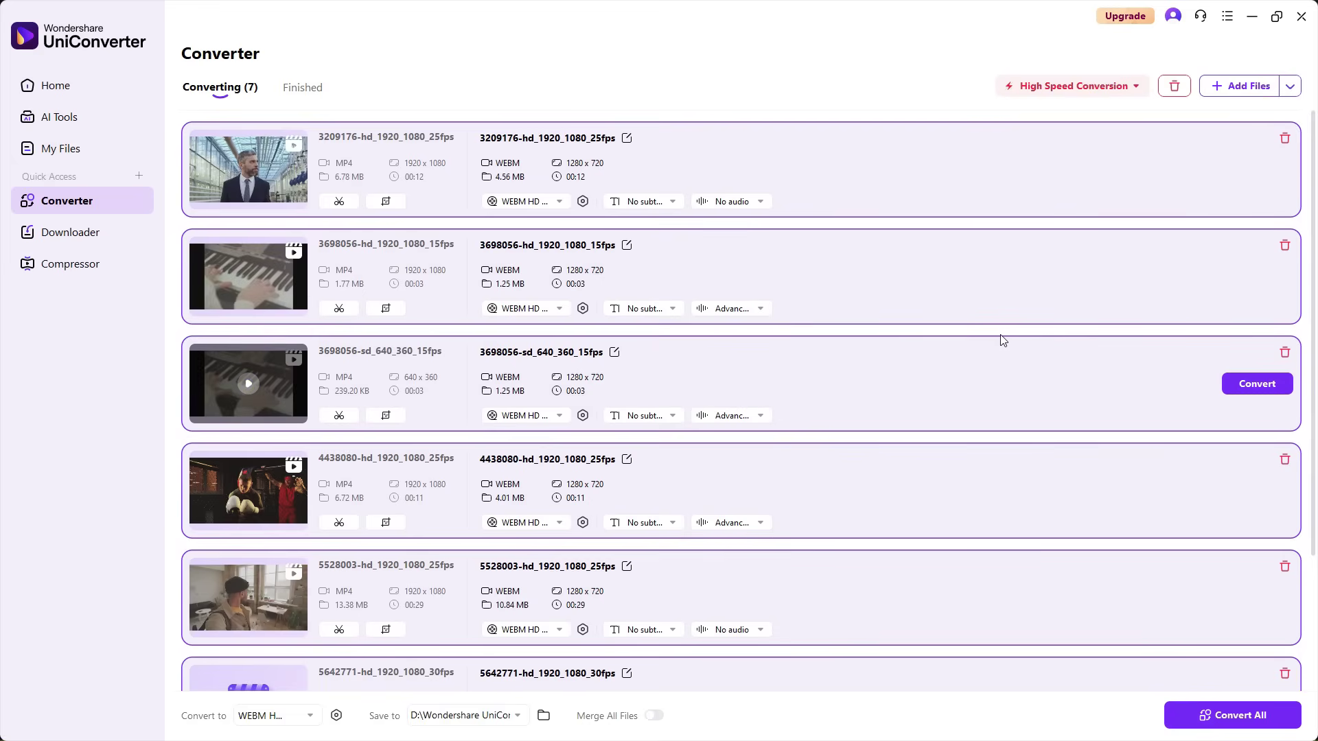
{"action": "scroll", "coordinate": [985, 315], "scroll_direction": "down", "scroll_amount": 3}
{"action": "left_click", "coordinate": [258, 715]}
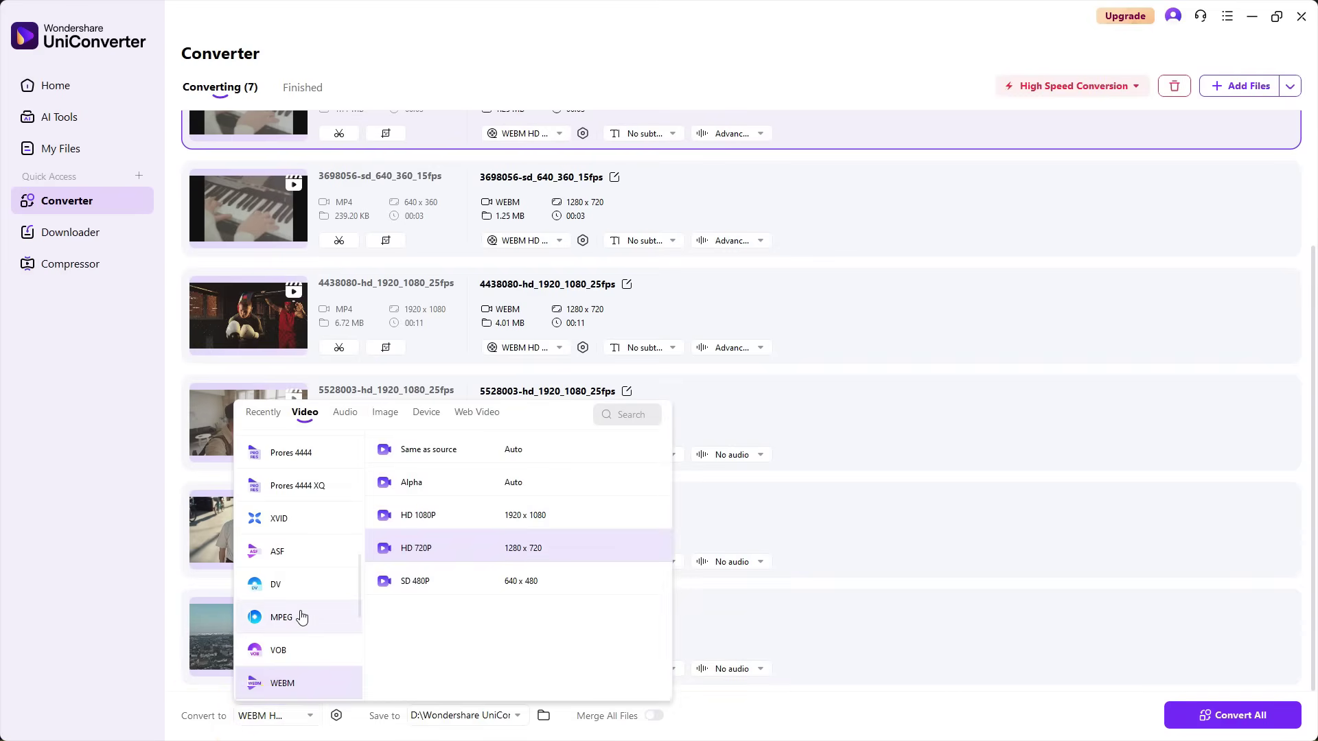
{"action": "left_click", "coordinate": [302, 617]}
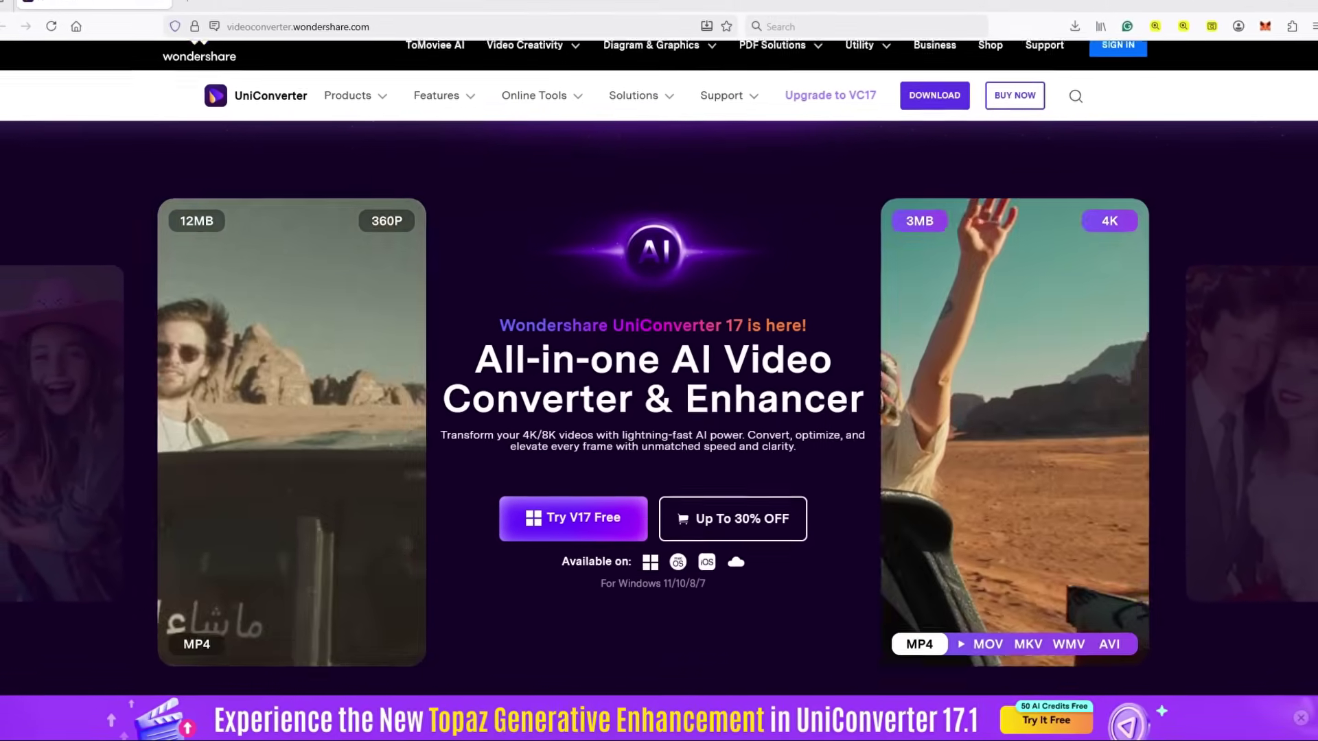
{"action": "scroll", "coordinate": [659, 370], "scroll_direction": "down", "scroll_amount": 5}
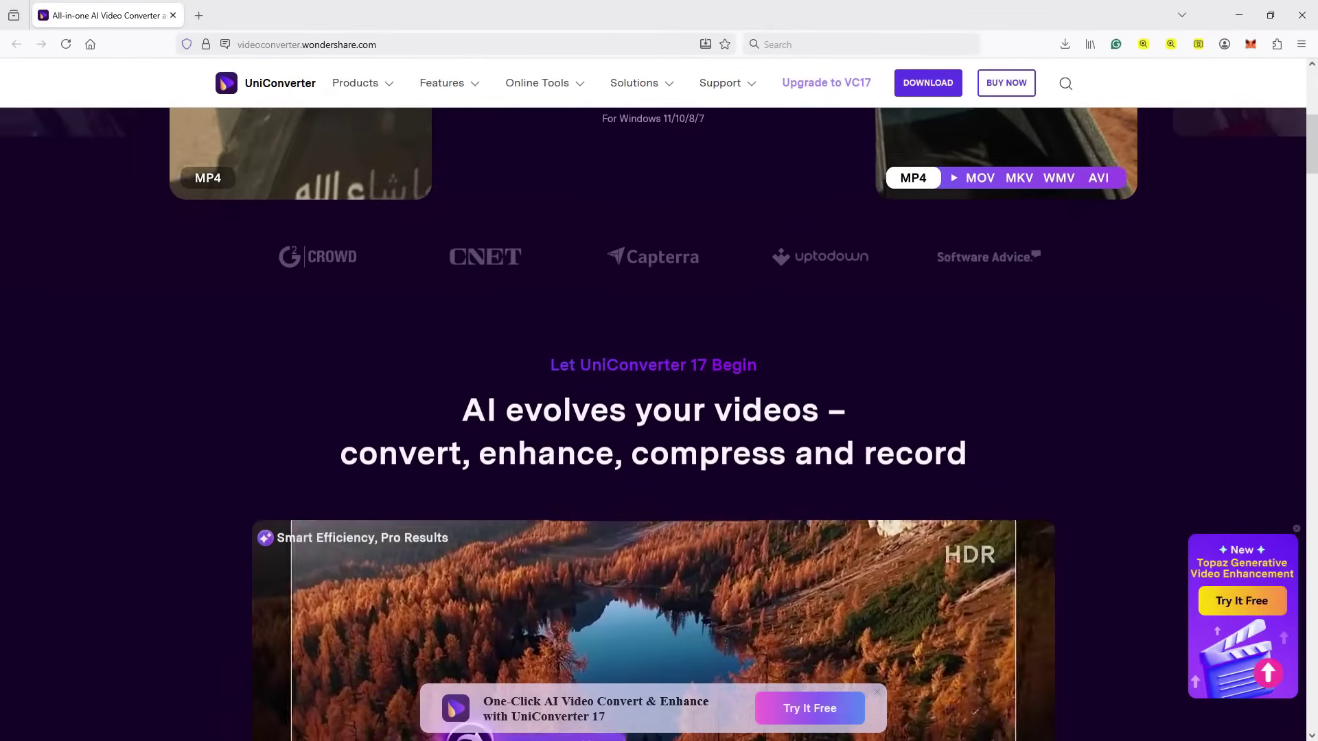
{"action": "scroll", "coordinate": [645, 473], "scroll_direction": "up", "scroll_amount": 6}
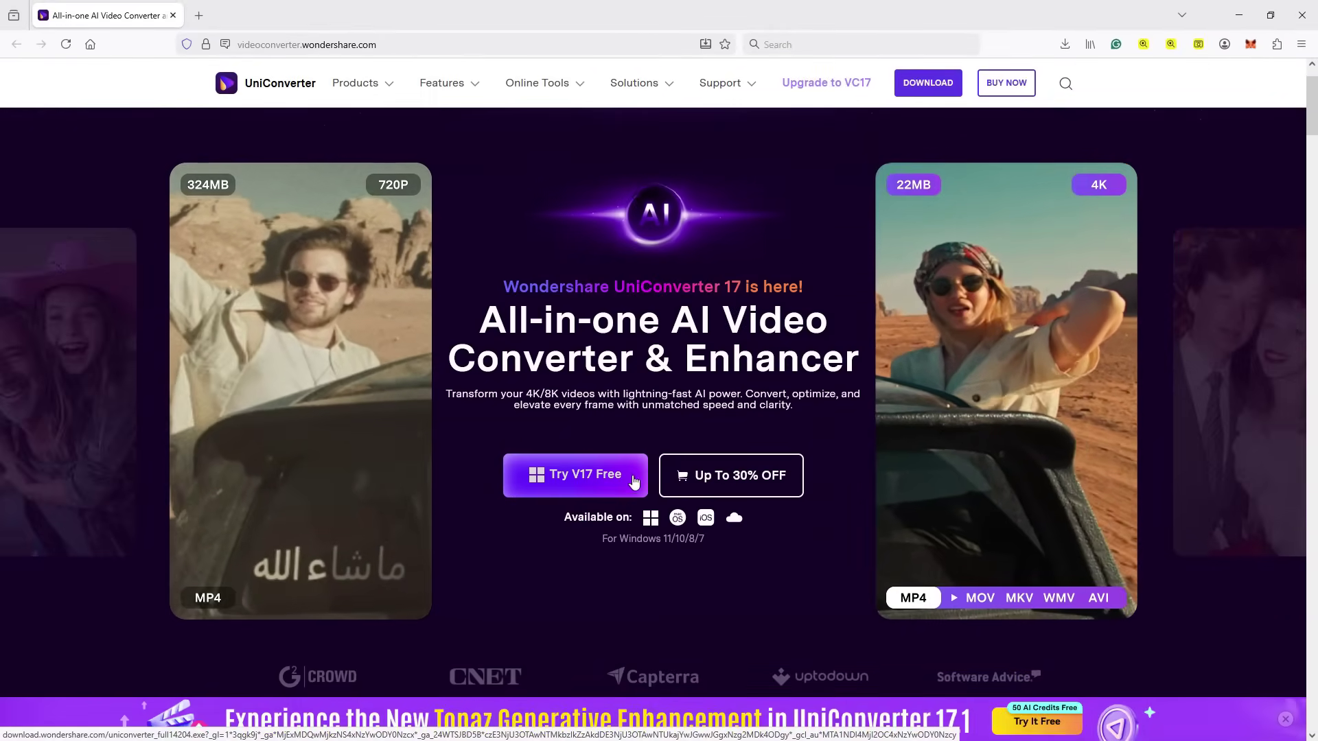